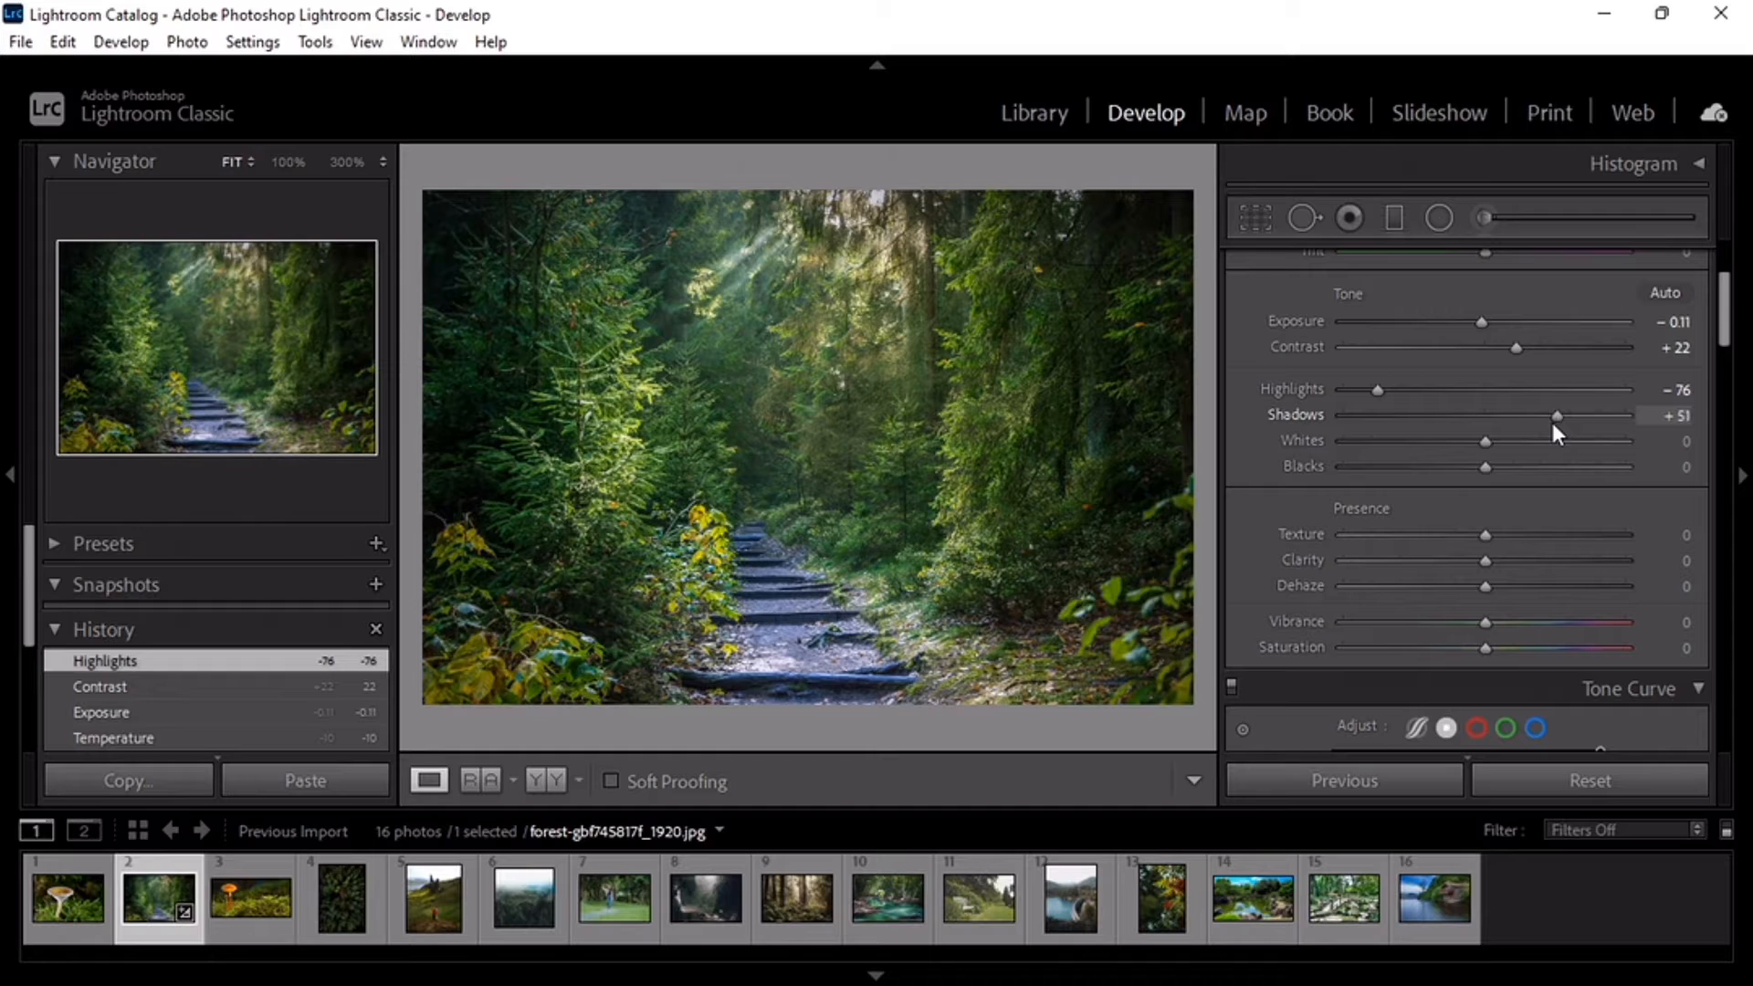
Step: Set the forest photo's Shadows to +54, Whites to +26 and Blacks to −30
{"action": "left_click_drag", "start_coordinate": [1552, 424], "coordinate": [1558, 427]}
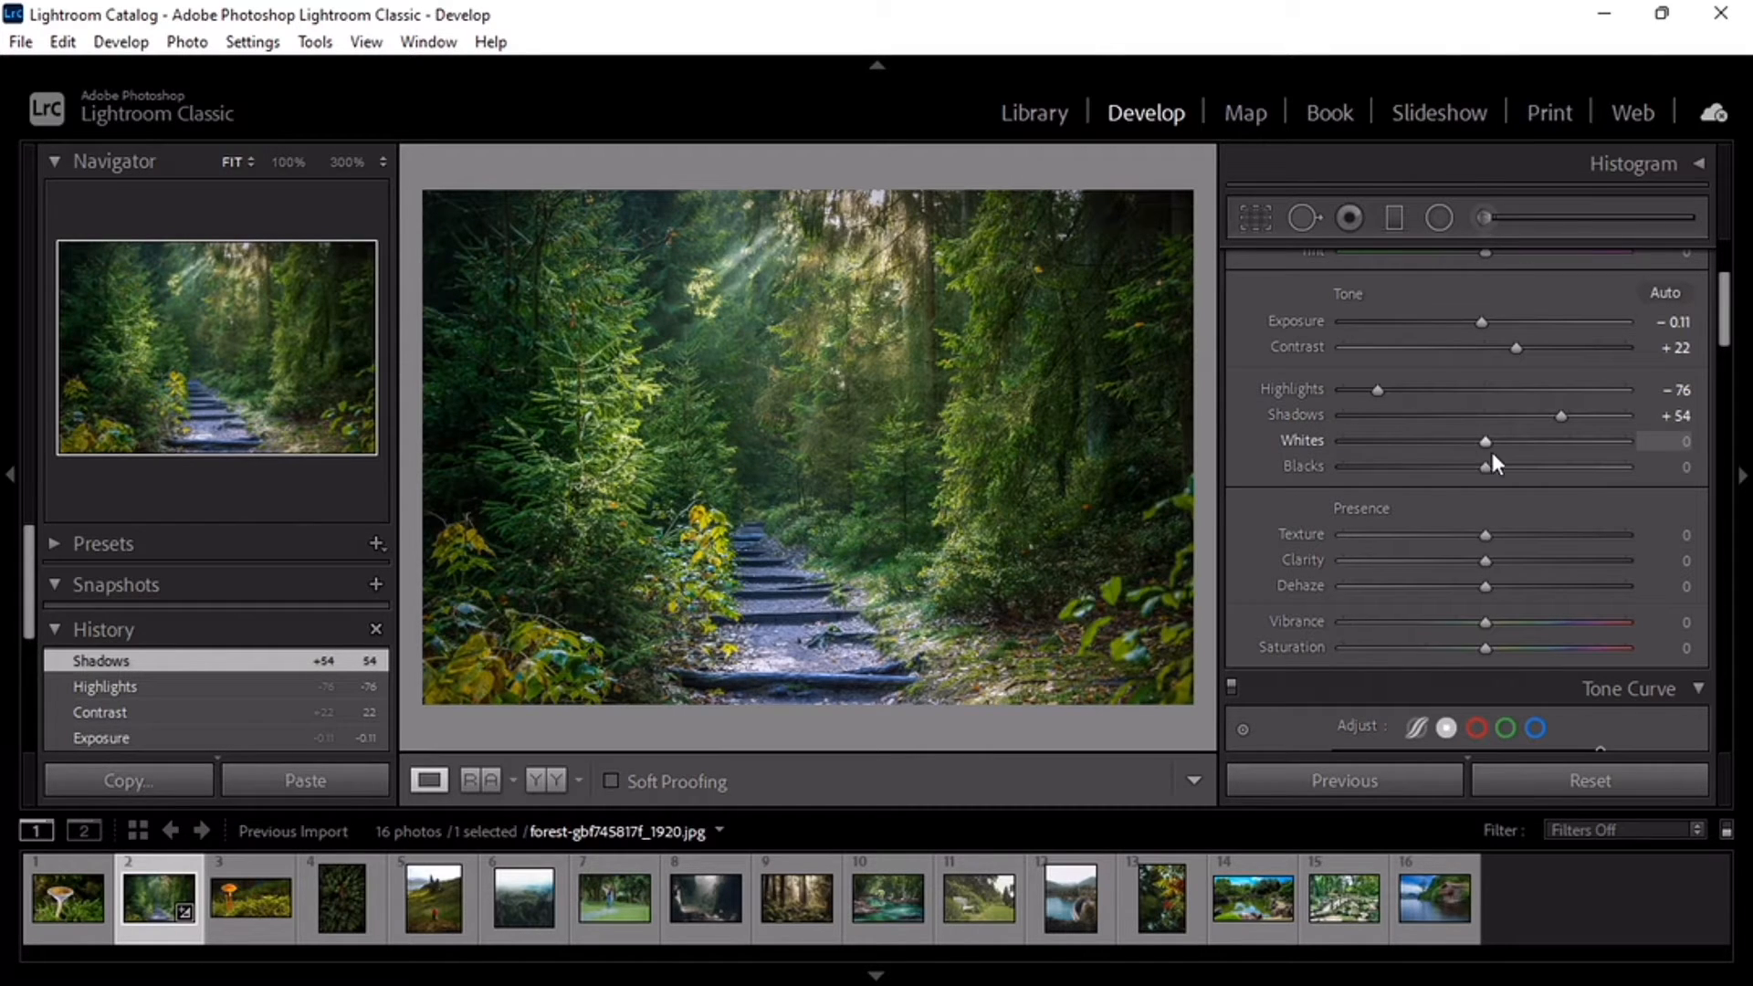
{"action": "left_click_drag", "start_coordinate": [1485, 440], "coordinate": [1442, 492]}
{"action": "scroll", "coordinate": [1596, 388], "scroll_direction": "down", "scroll_amount": 3}
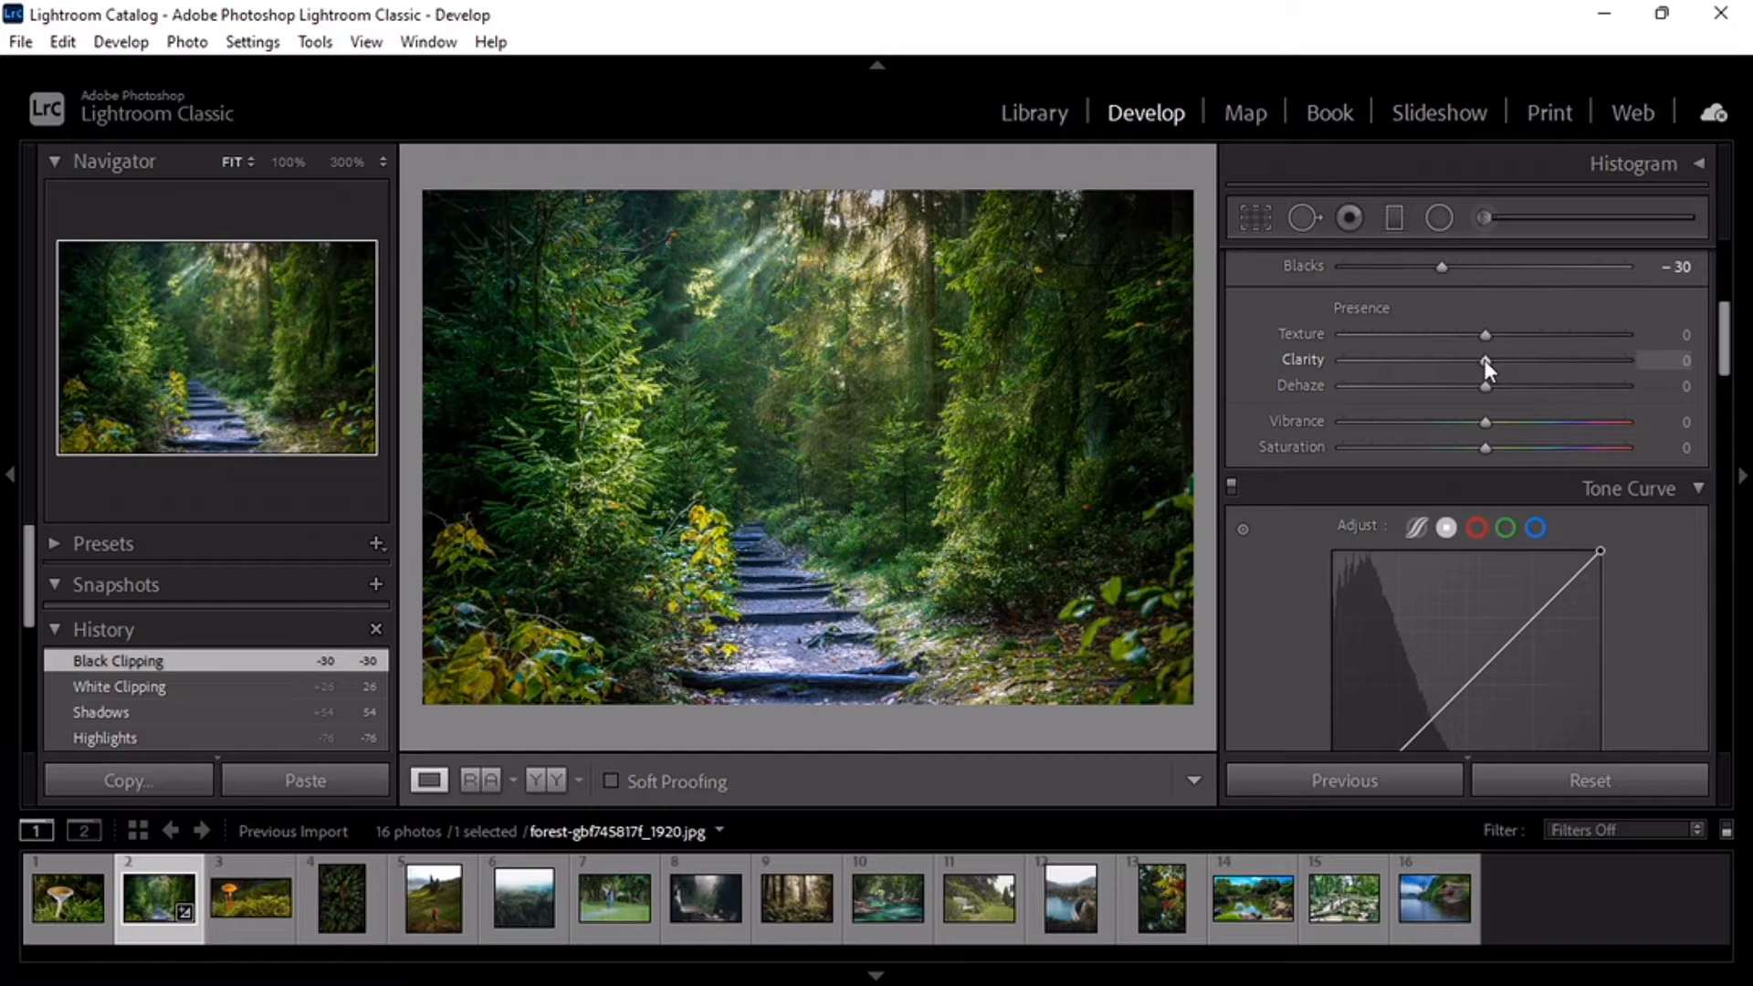
Step: Set Clarity to +15, Dehaze to +18 and Saturation to +18, raise Vibrance slightly, and compare before and after
{"action": "left_click_drag", "start_coordinate": [1486, 361], "coordinate": [1513, 422]}
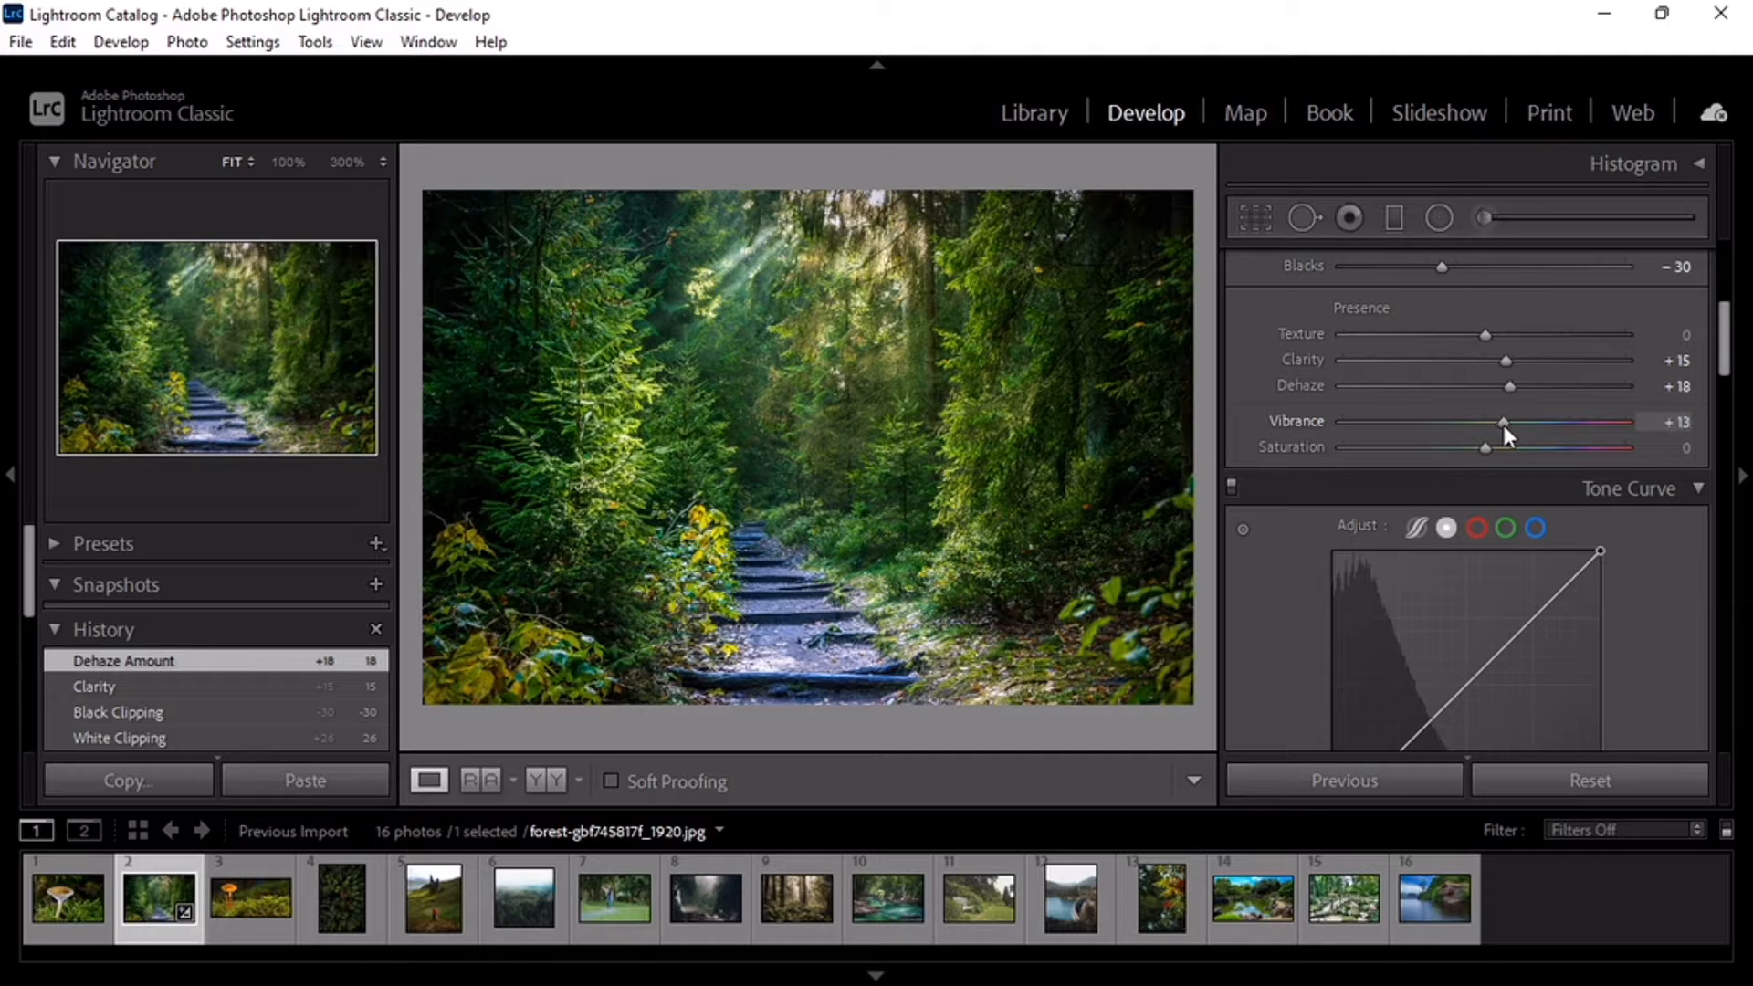
{"action": "left_click_drag", "start_coordinate": [1506, 426], "coordinate": [1505, 463]}
{"action": "key", "text": "y"}
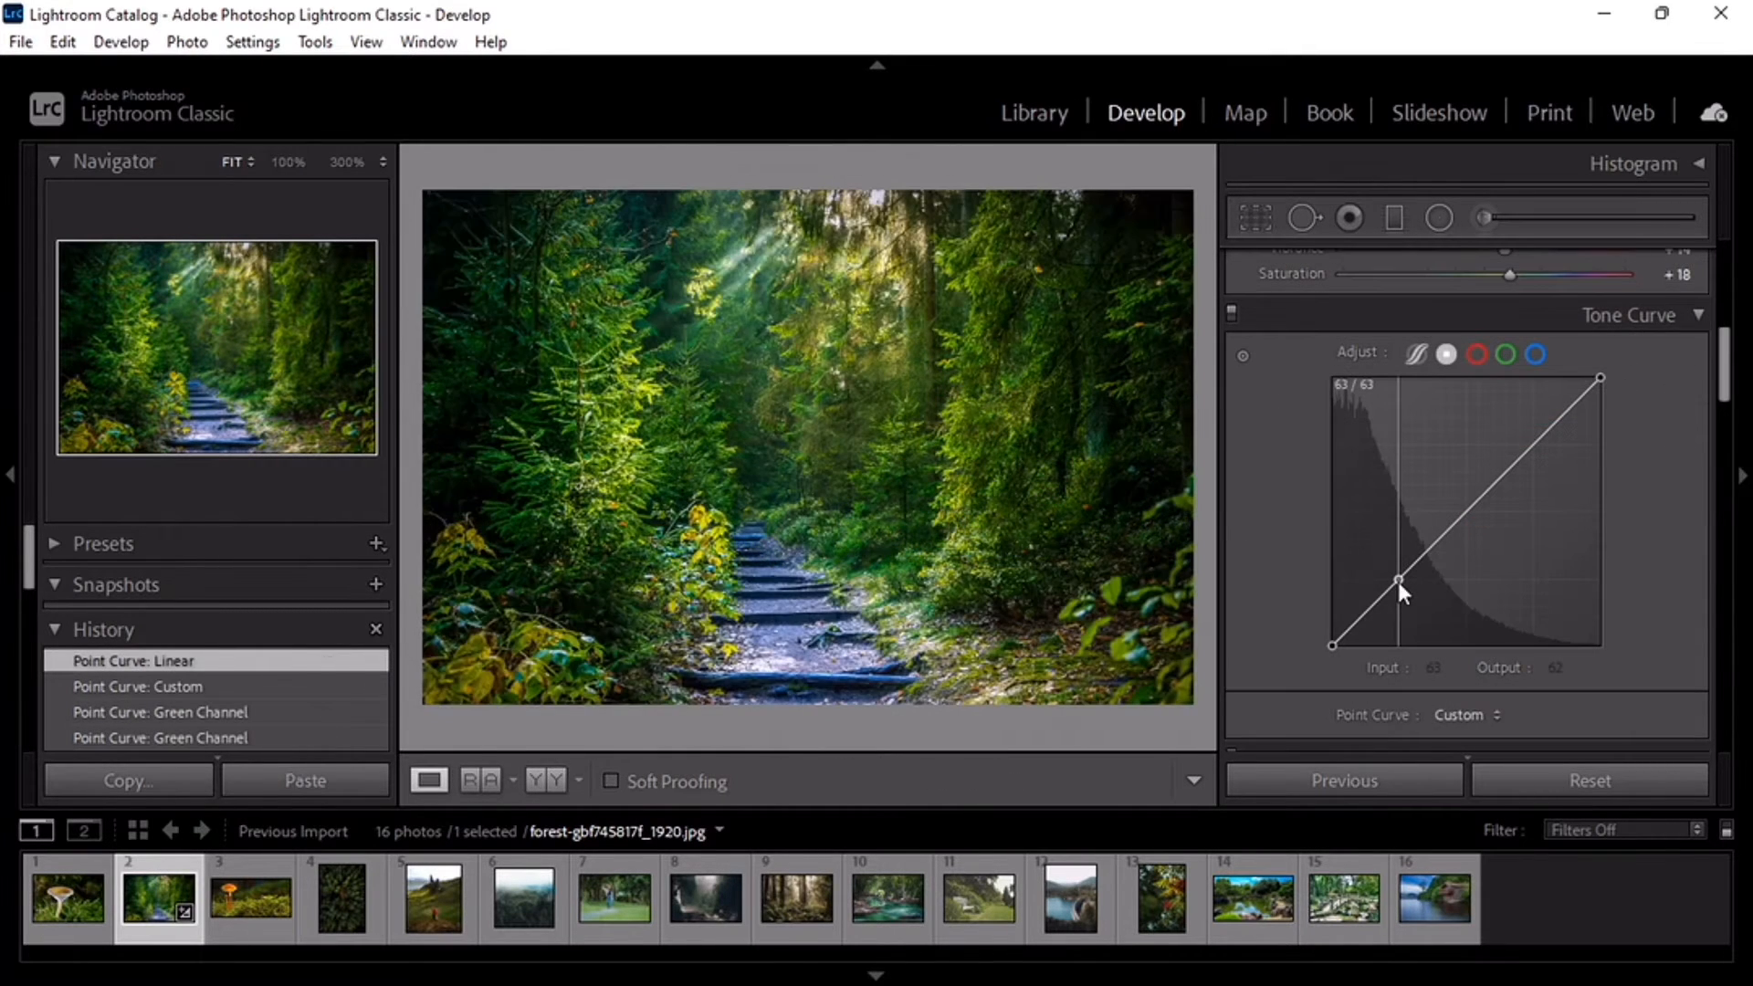
Step: Bend the point curve down with points at input 66, output 39 and input 122, output 93, and compare before and after
{"action": "left_click", "coordinate": [1399, 585]}
{"action": "left_click_drag", "start_coordinate": [1399, 586], "coordinate": [1402, 599]}
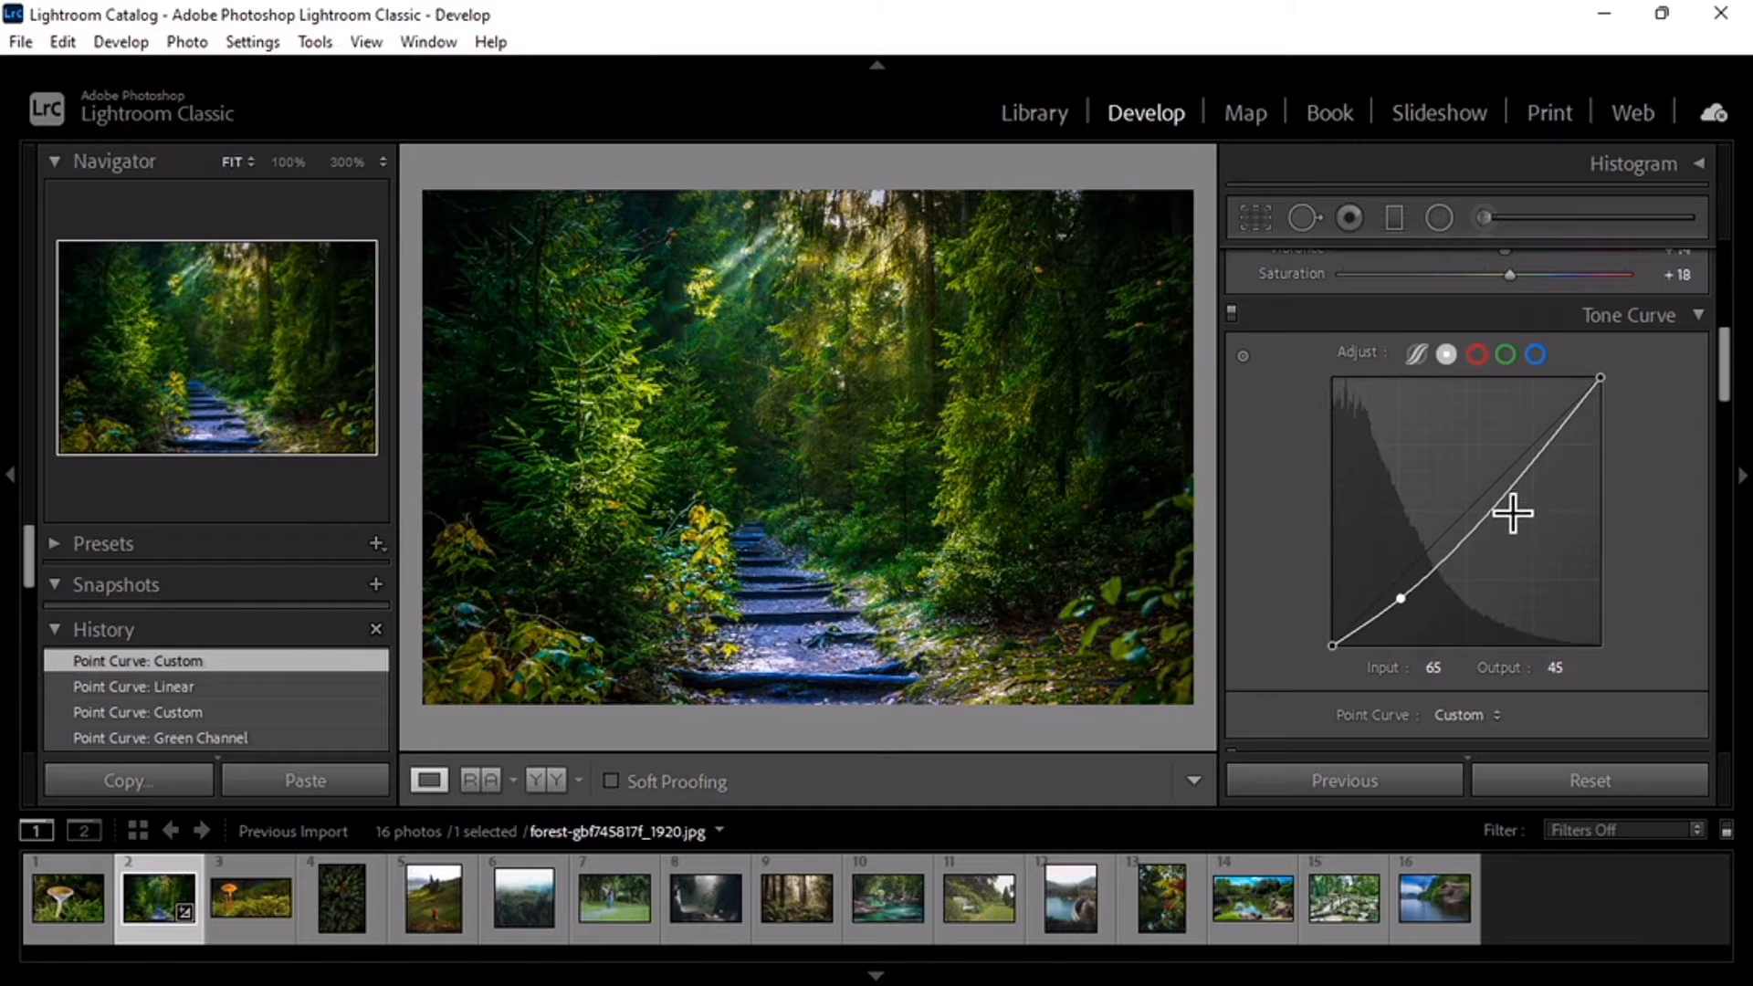
{"action": "left_click", "coordinate": [1517, 493]}
{"action": "left_click_drag", "start_coordinate": [1517, 494], "coordinate": [1513, 487]}
{"action": "left_click_drag", "start_coordinate": [1512, 486], "coordinate": [1461, 548]}
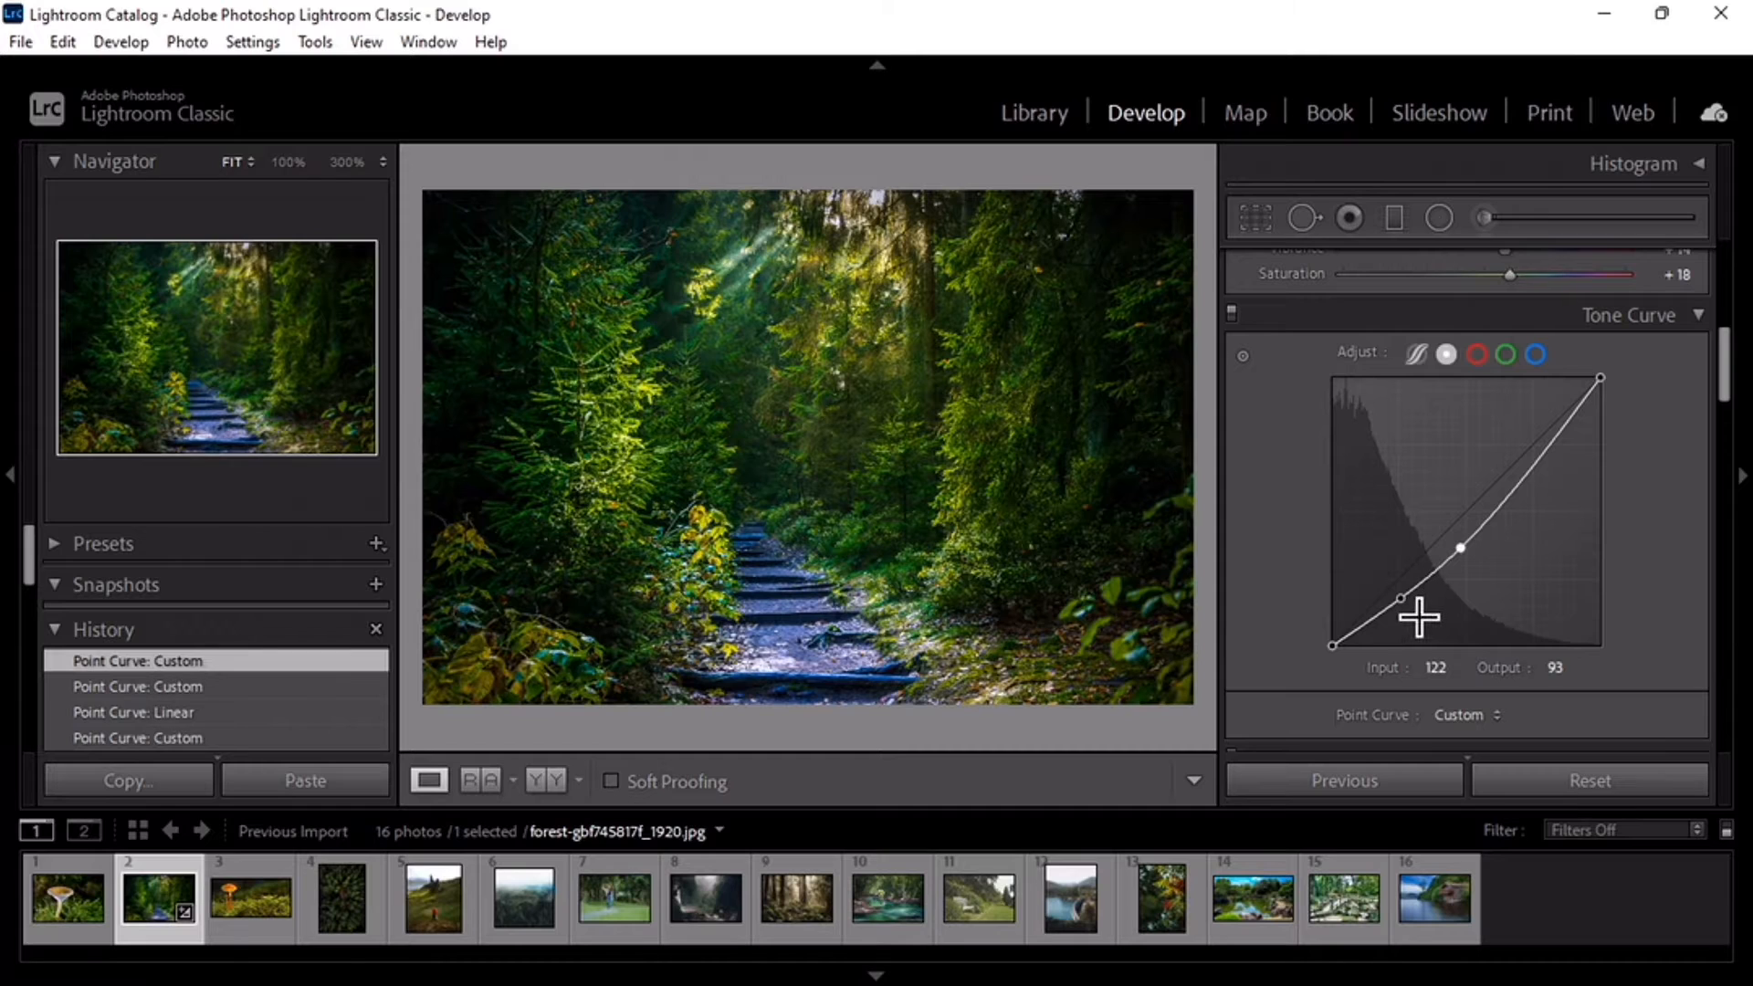
{"action": "left_click_drag", "start_coordinate": [1400, 599], "coordinate": [1400, 605]}
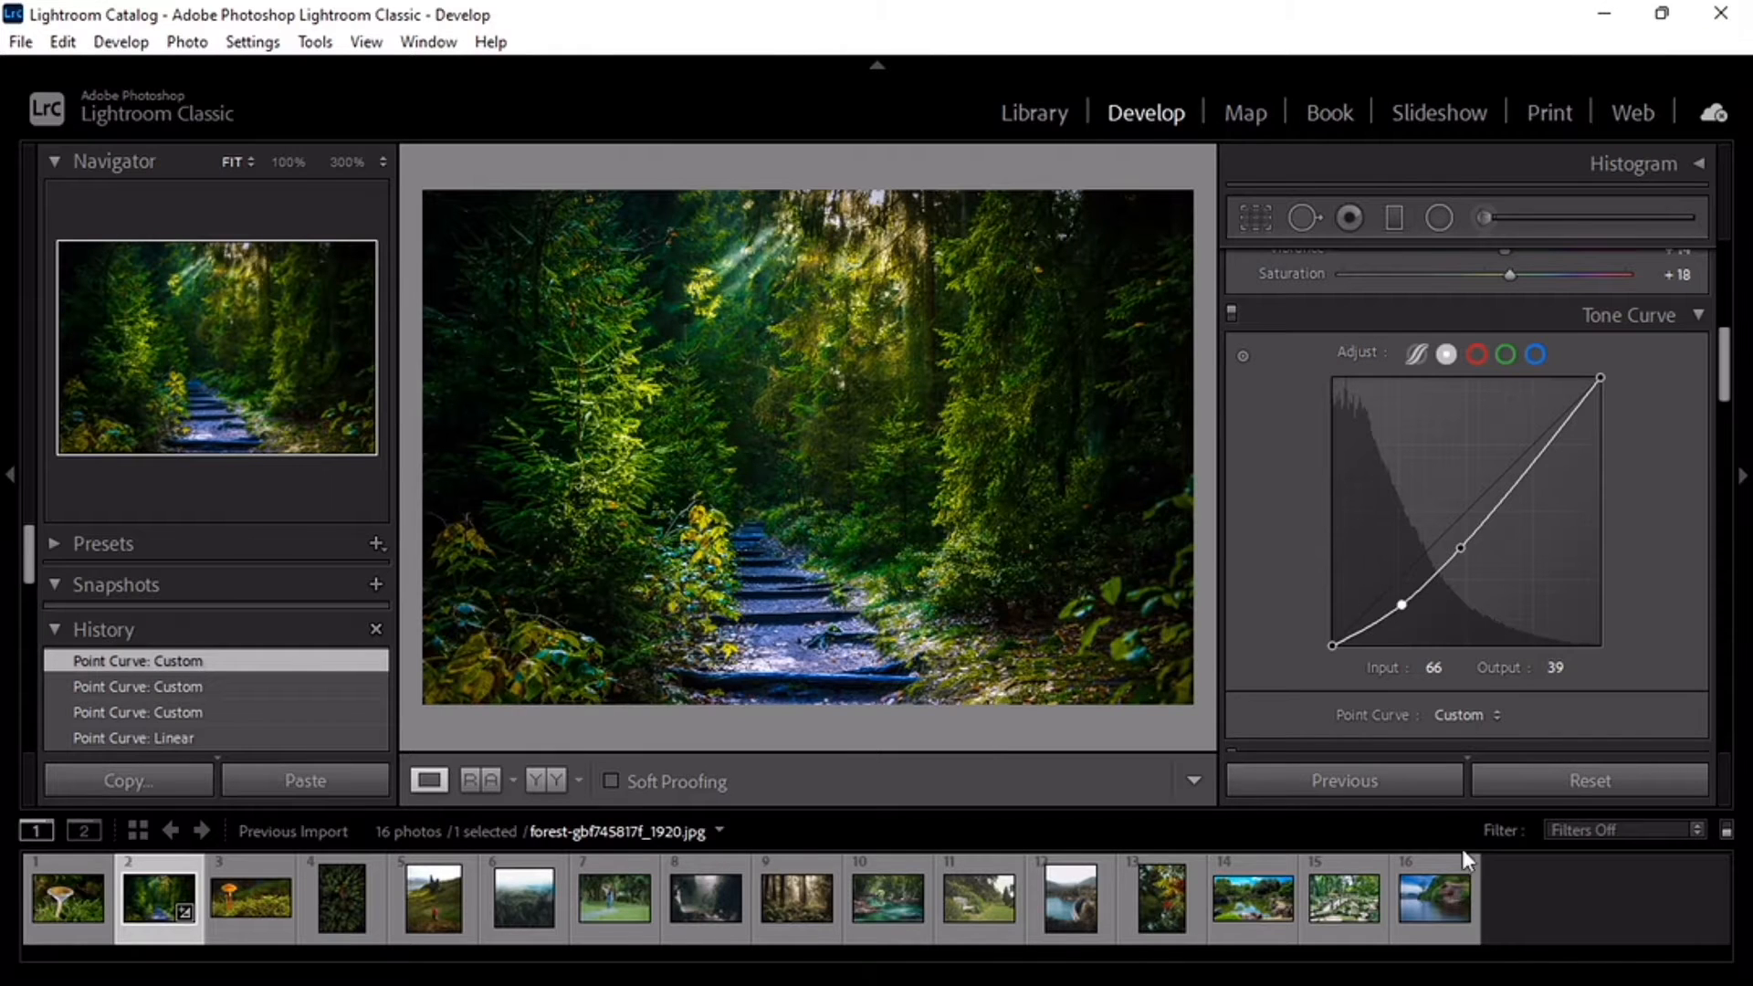
{"action": "key", "text": "y"}
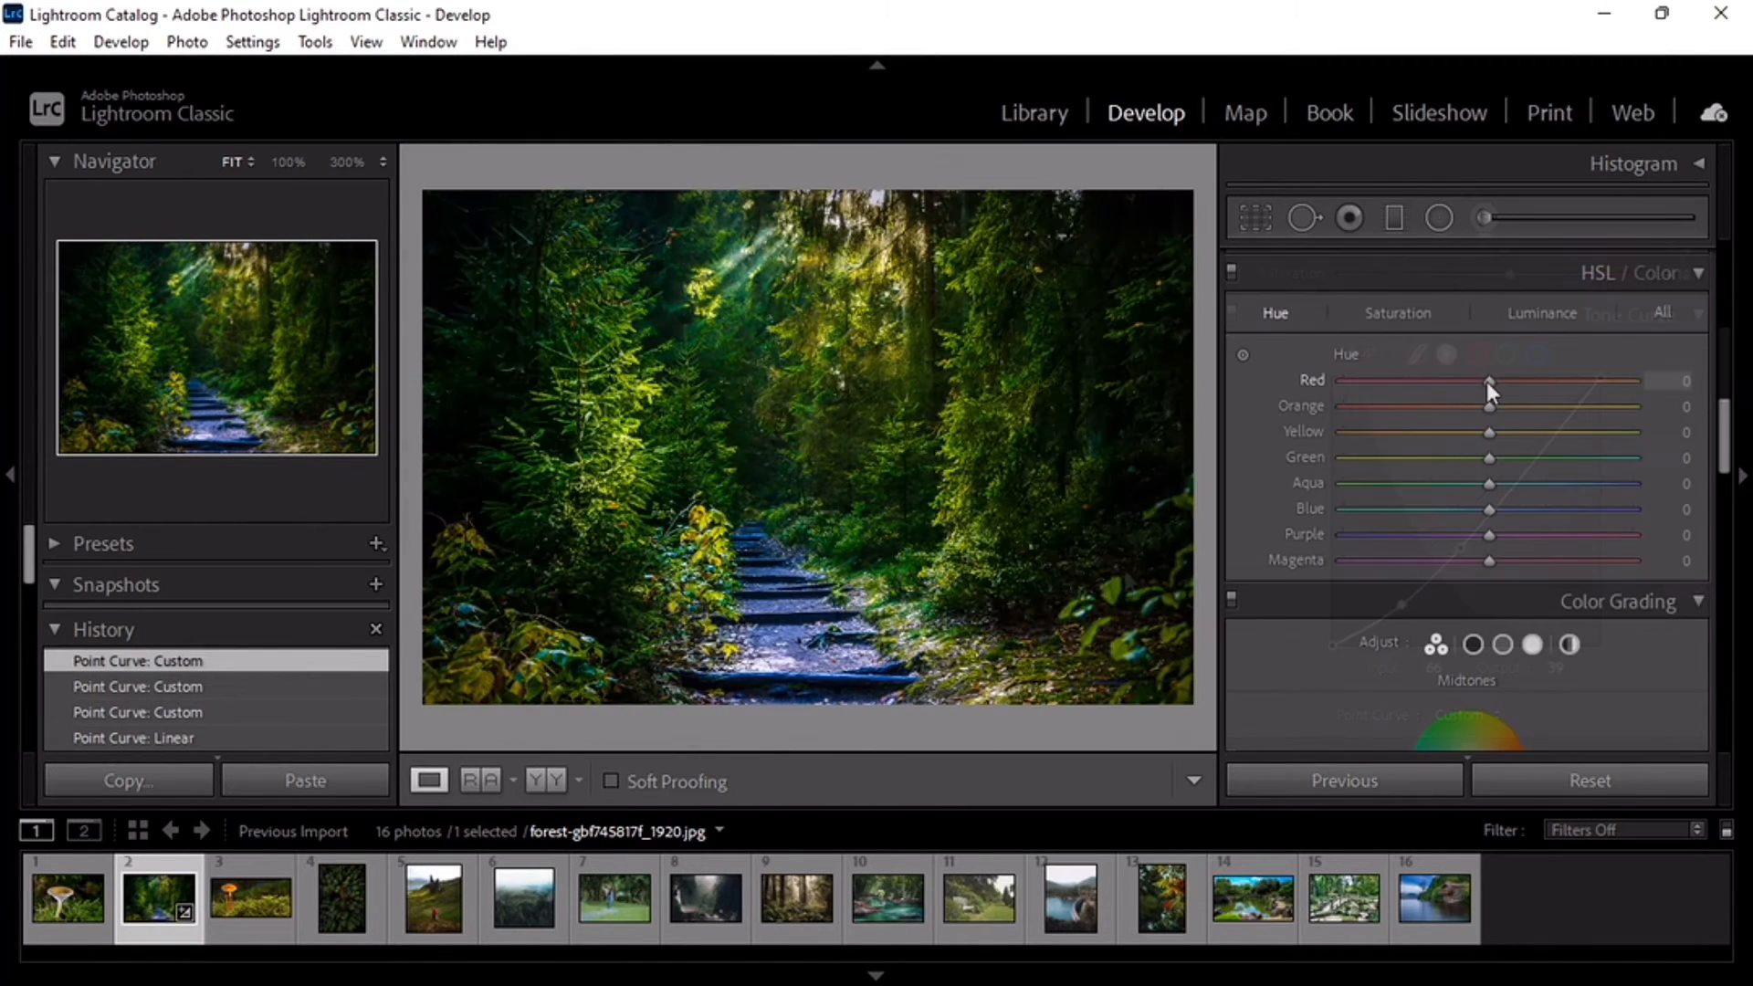
Step: Set the Red hue to +10, its saturation to −15 and its luminance to −15
{"action": "left_click_drag", "start_coordinate": [1486, 383], "coordinate": [1501, 388]}
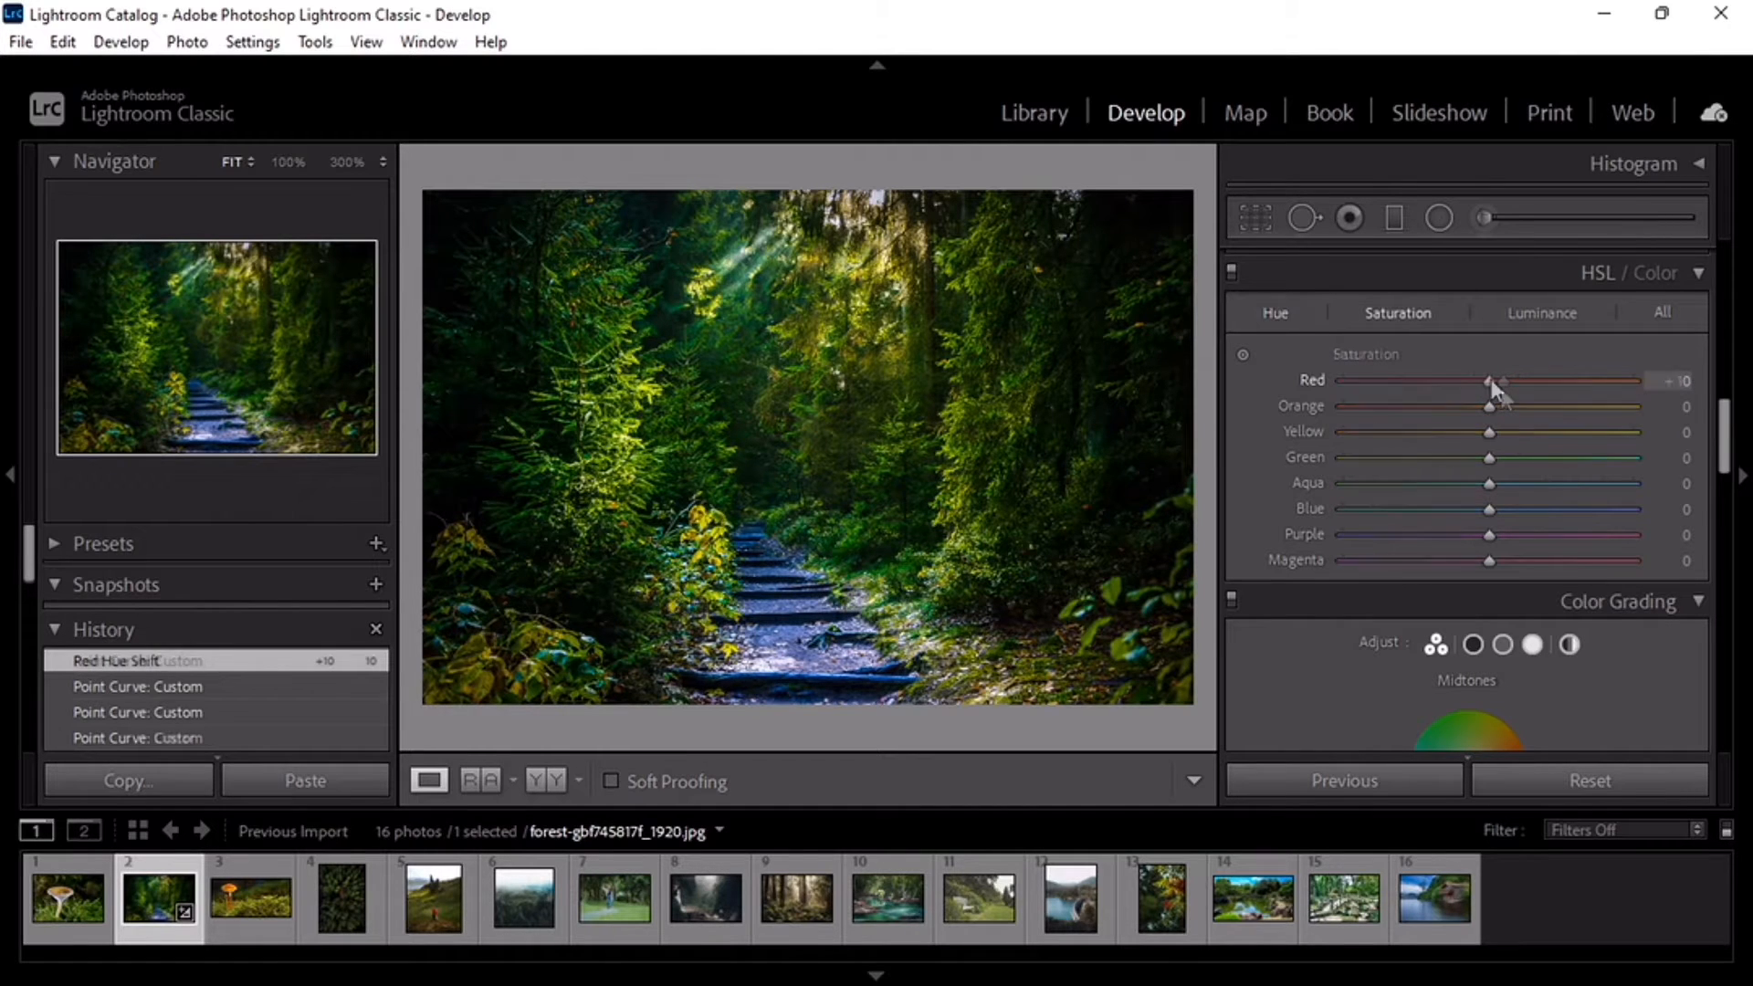
{"action": "mouse_move", "coordinate": [1491, 380]}
{"action": "left_mouse_down"}
{"action": "mouse_move", "coordinate": [1456, 393]}
{"action": "mouse_move", "coordinate": [1469, 401]}
{"action": "mouse_move", "coordinate": [1476, 382]}
{"action": "mouse_move", "coordinate": [1463, 387]}
{"action": "left_mouse_up"}
{"action": "left_click", "coordinate": [1542, 312]}
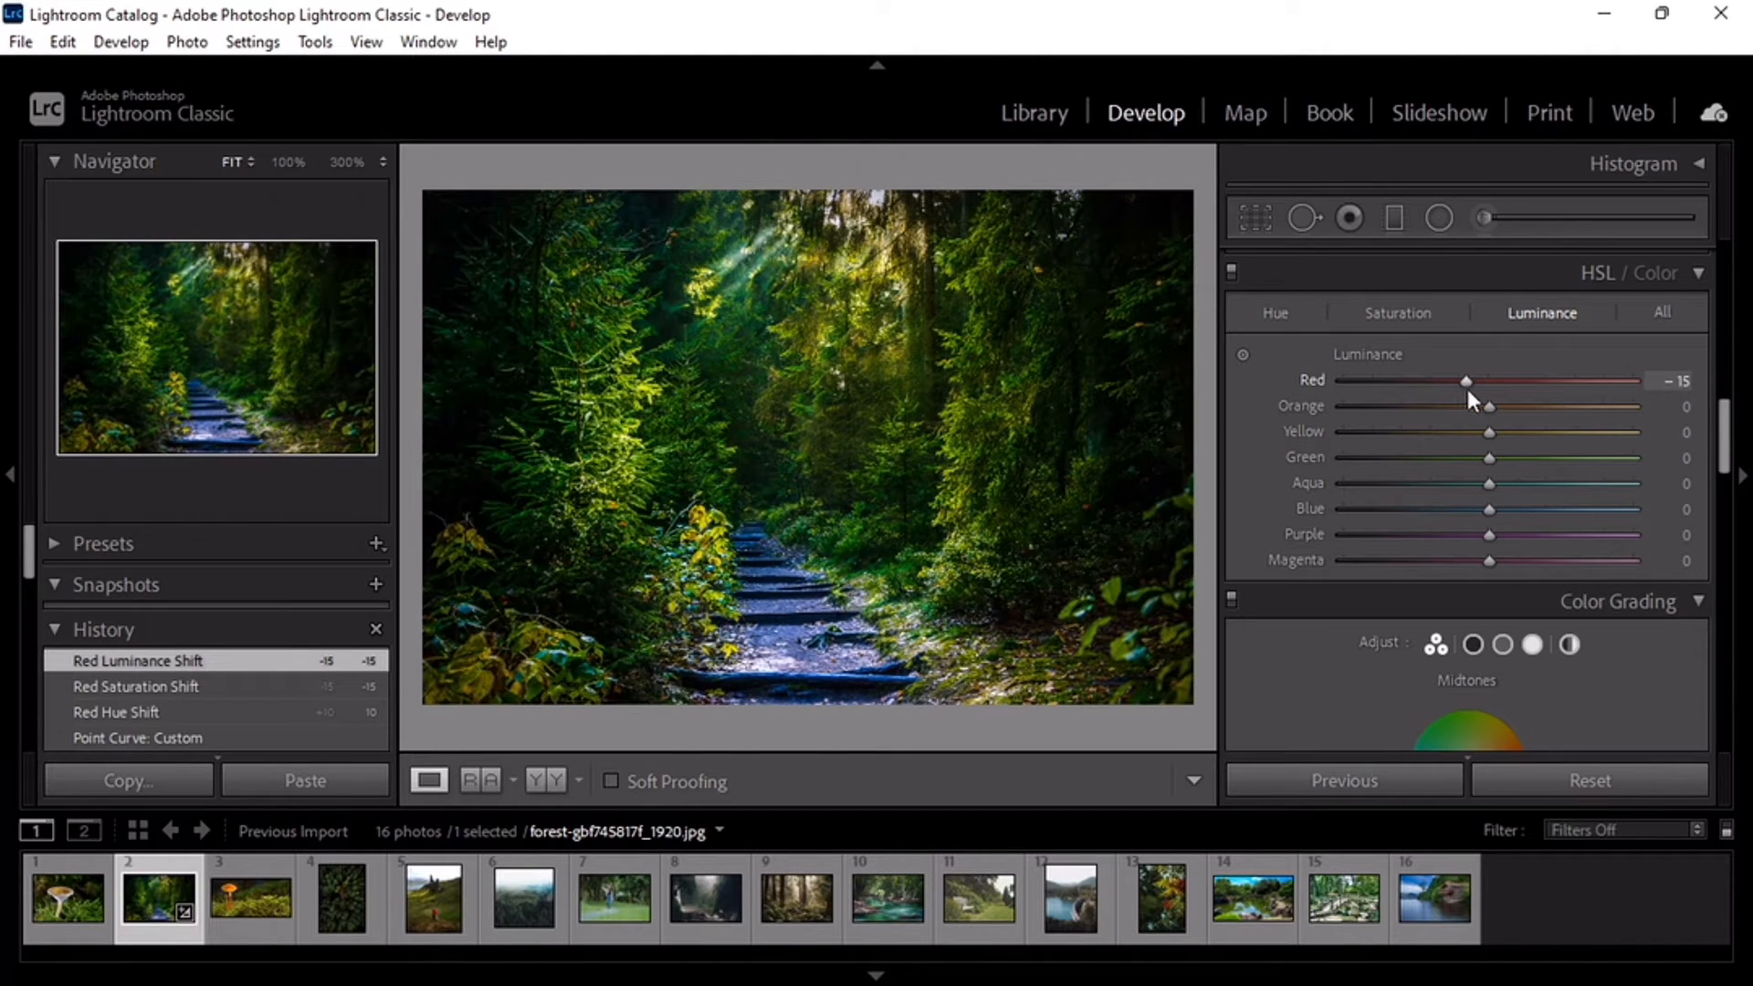
Step: Set the Orange hue to +4, its saturation to −40 and its luminance to +3
{"action": "key", "text": "ctrl+alt+shift+h"}
{"action": "left_click_drag", "start_coordinate": [1492, 404], "coordinate": [1498, 404]}
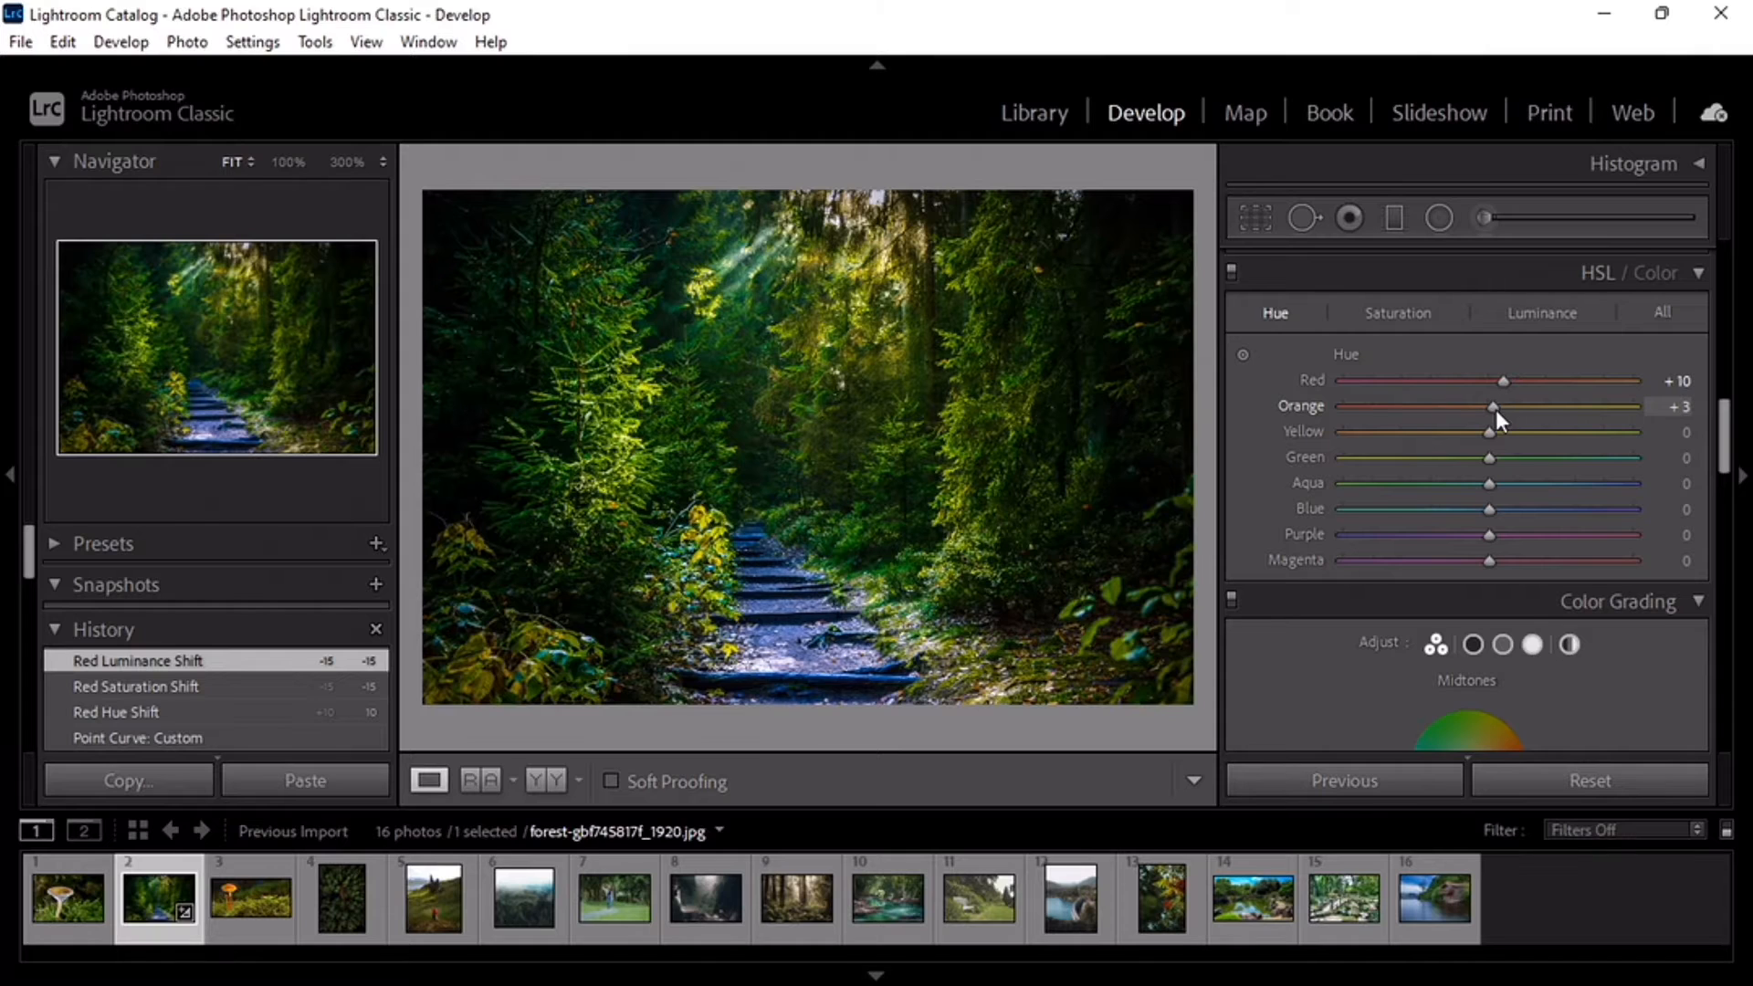
{"action": "mouse_move", "coordinate": [1496, 410]}
{"action": "left_mouse_down"}
{"action": "mouse_move", "coordinate": [1422, 421]}
{"action": "mouse_move", "coordinate": [1491, 404]}
{"action": "left_mouse_up"}
{"action": "key", "text": "ctrl+alt+shift+s"}
{"action": "key", "text": "ctrl+alt+shift+l"}
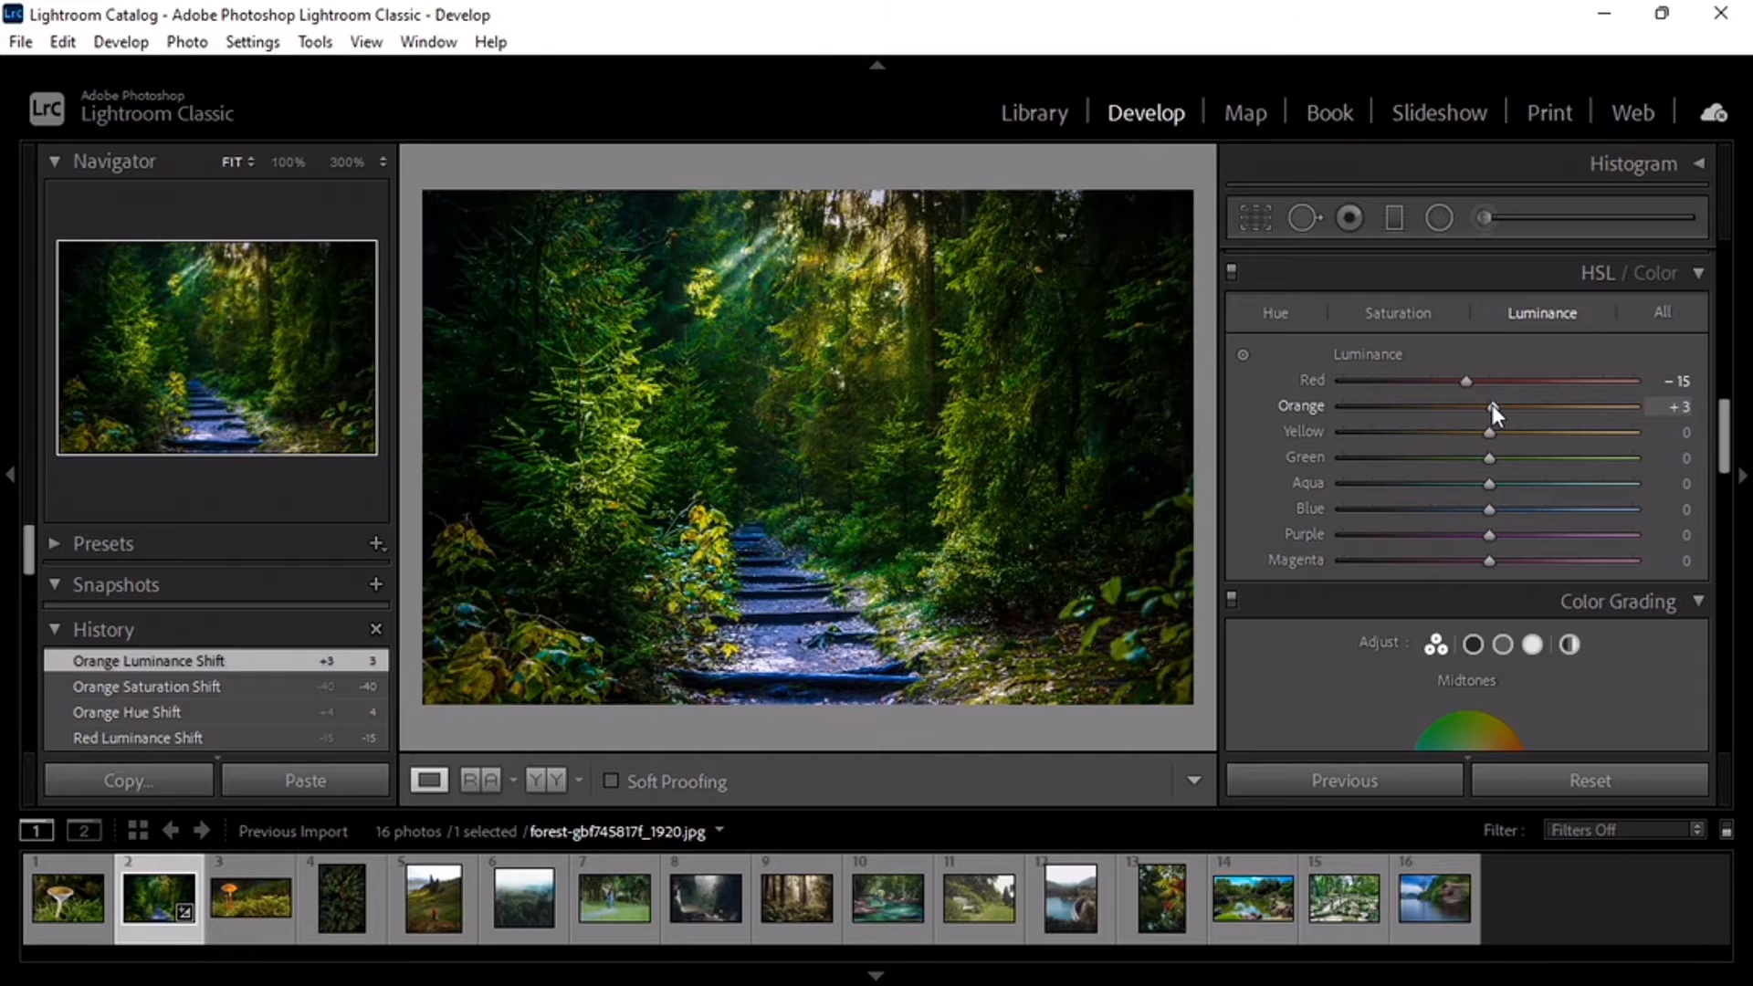
Step: Set the Yellow hue to −8 and its saturation to −10
{"action": "left_click", "coordinate": [1257, 313]}
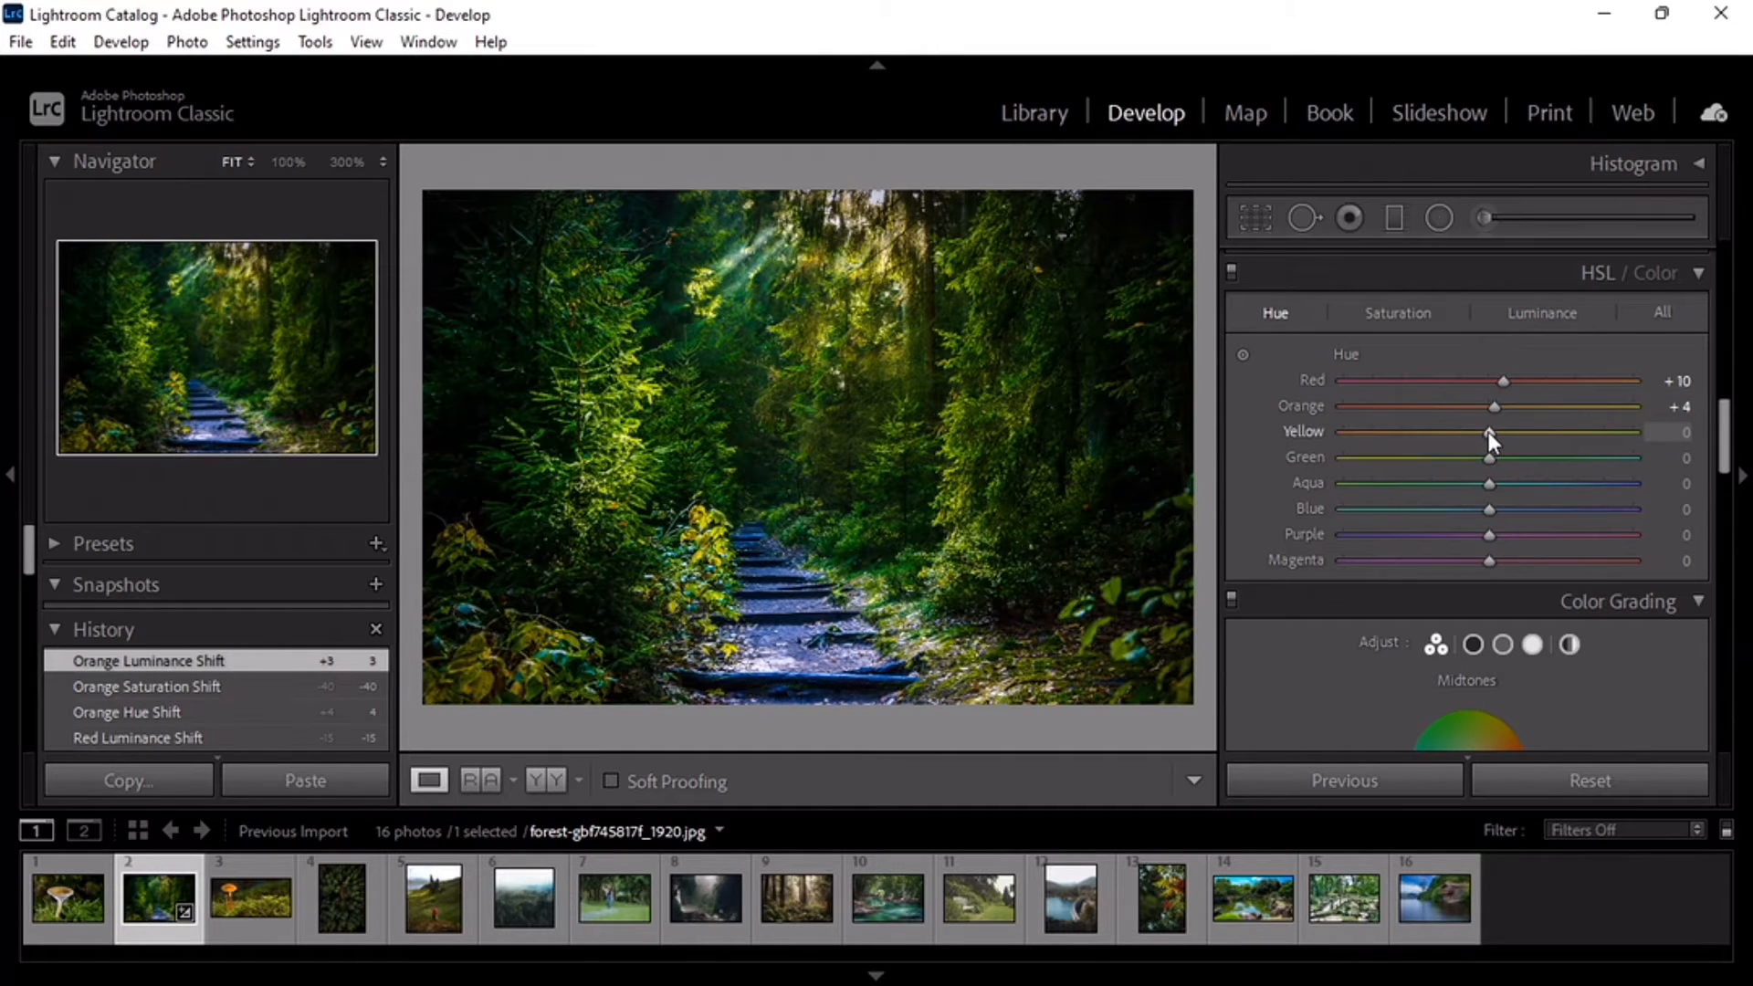
{"action": "left_click_drag", "start_coordinate": [1485, 430], "coordinate": [1476, 437]}
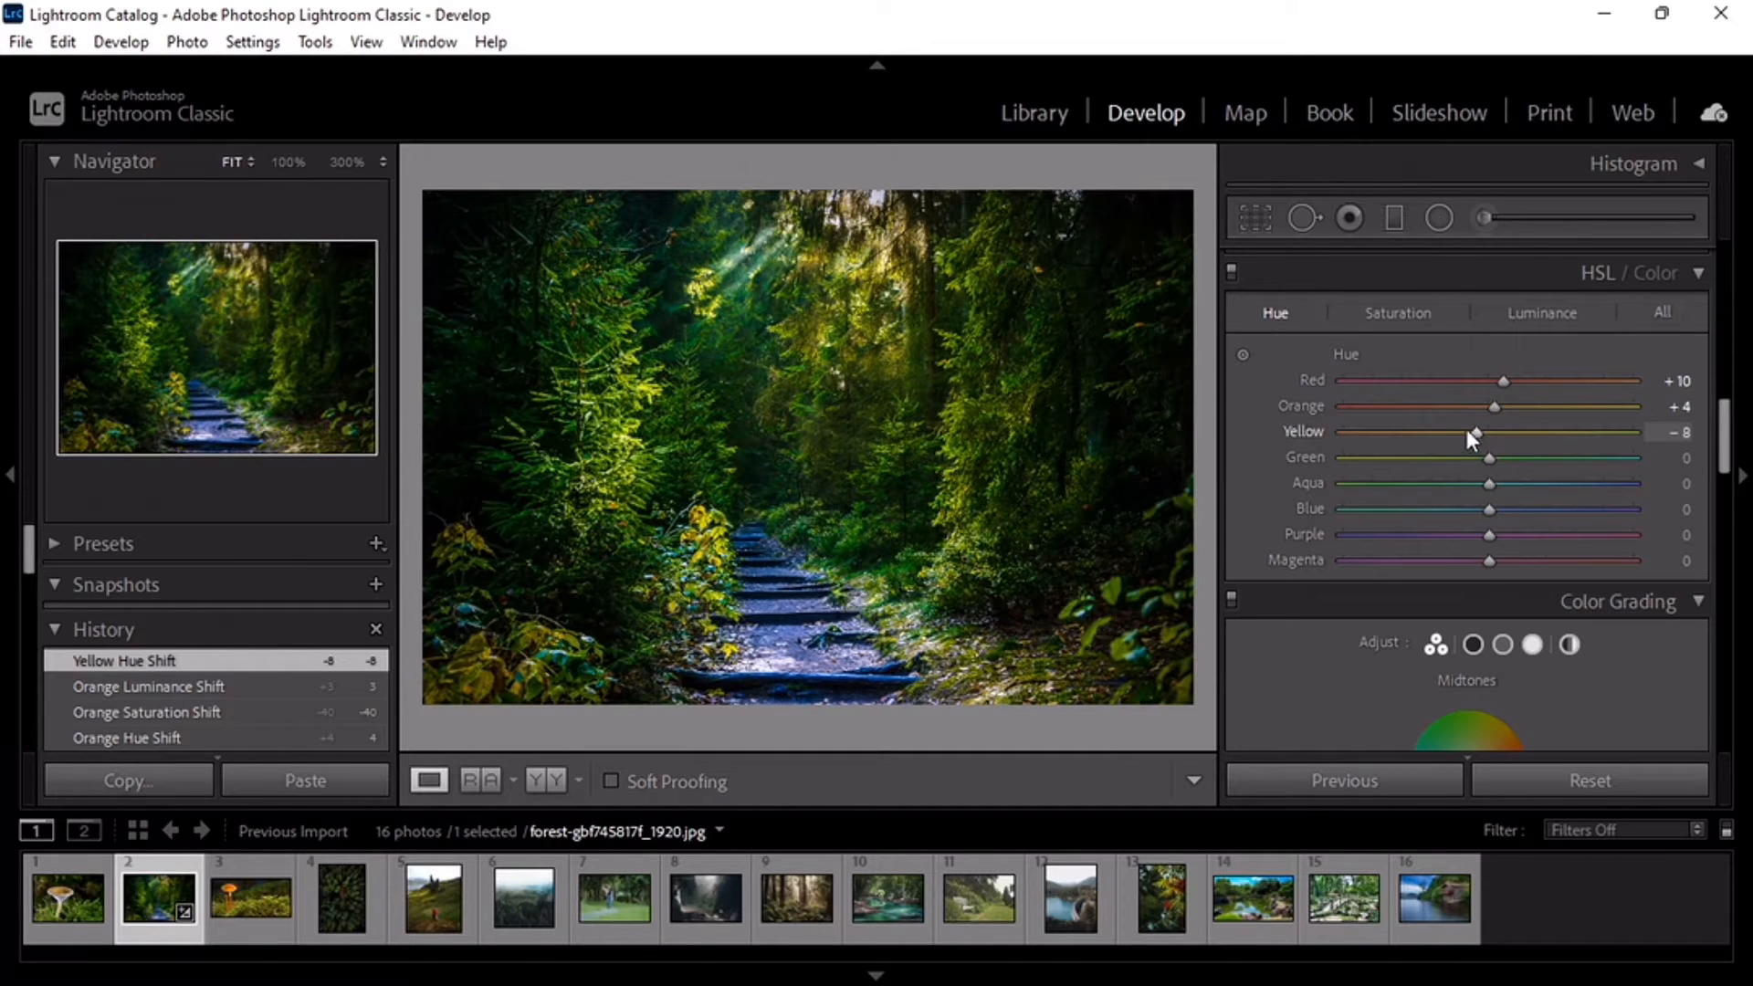
{"action": "left_click", "coordinate": [1403, 314]}
{"action": "left_click_drag", "start_coordinate": [1485, 433], "coordinate": [1470, 440]}
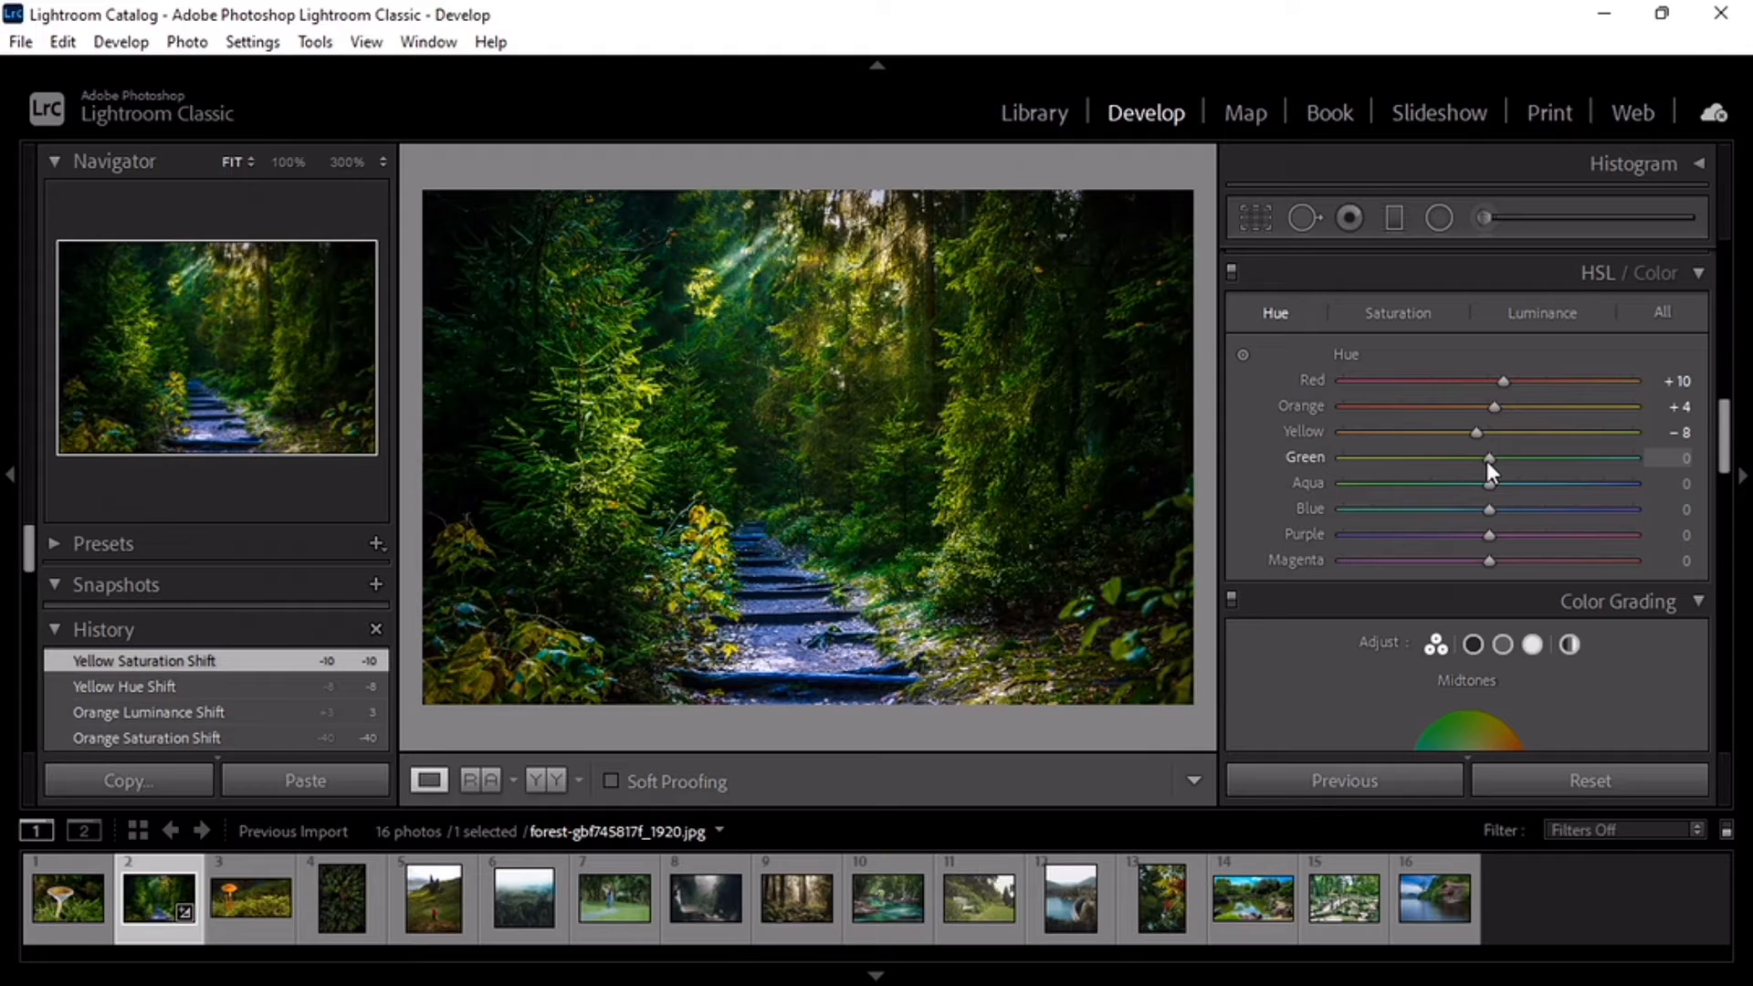
Step: Set the Green hue to +25, its saturation to +10 and its luminance to −5
{"action": "left_click_drag", "start_coordinate": [1486, 461], "coordinate": [1525, 463]}
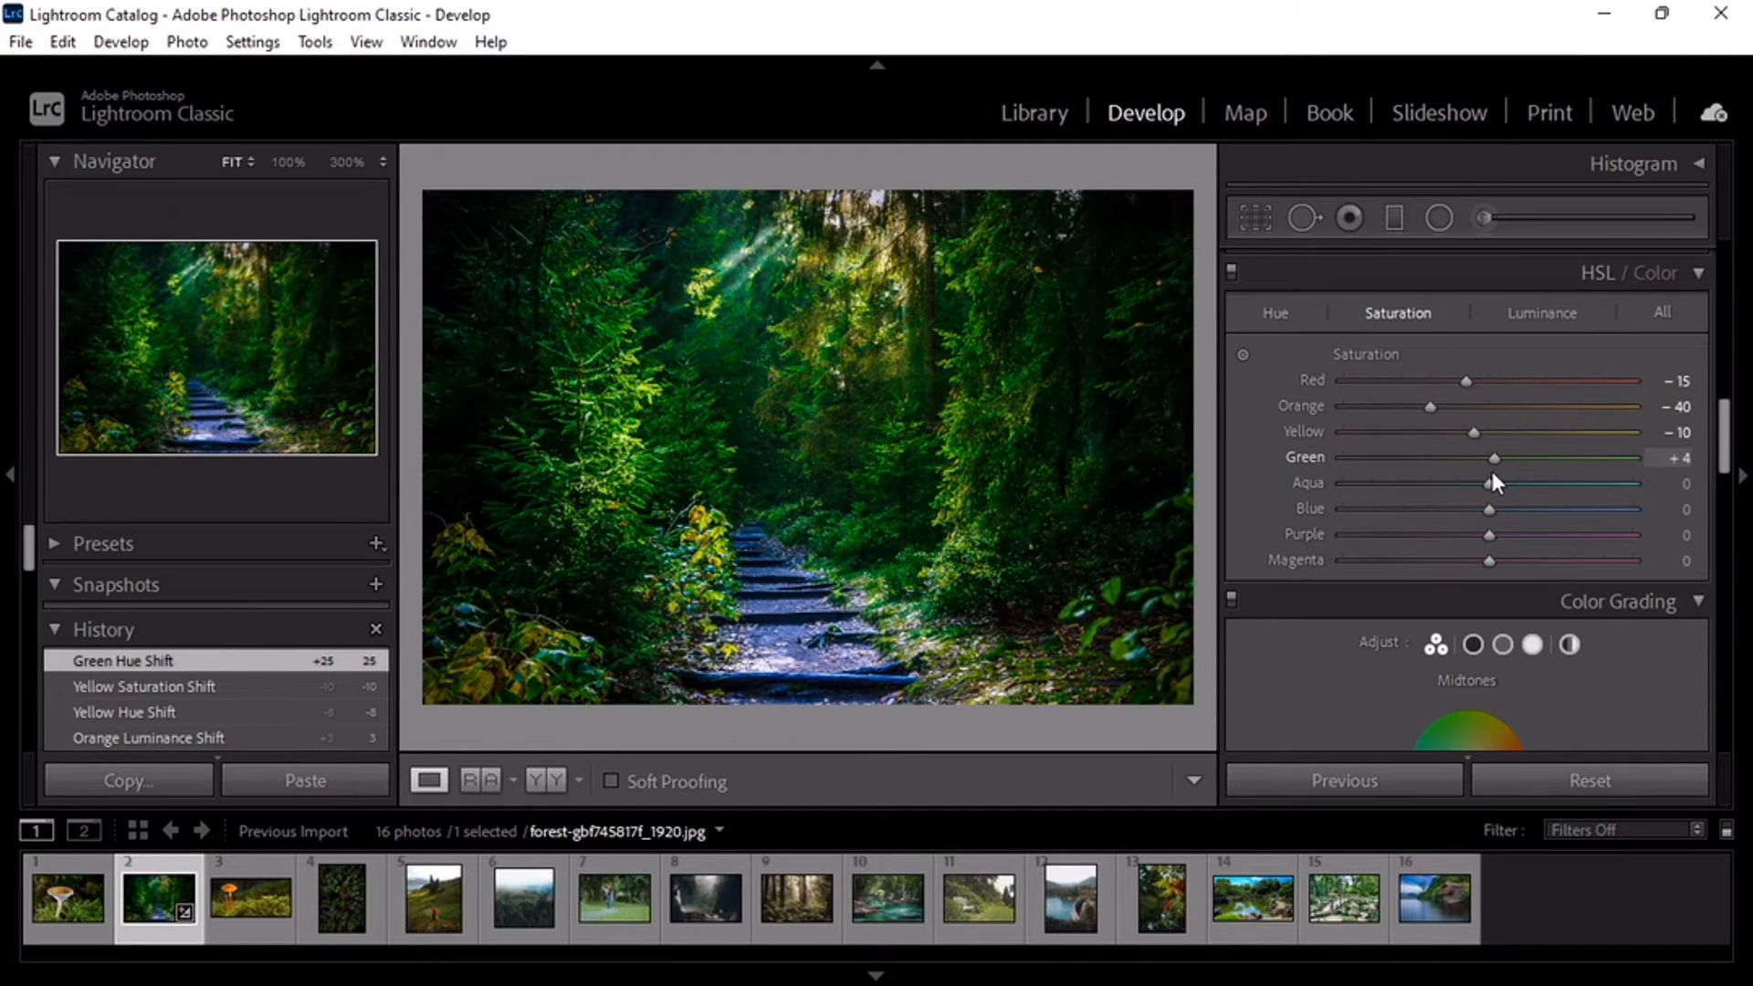
{"action": "left_click_drag", "start_coordinate": [1492, 471], "coordinate": [1497, 470]}
{"action": "left_click_drag", "start_coordinate": [1499, 476], "coordinate": [1500, 476]}
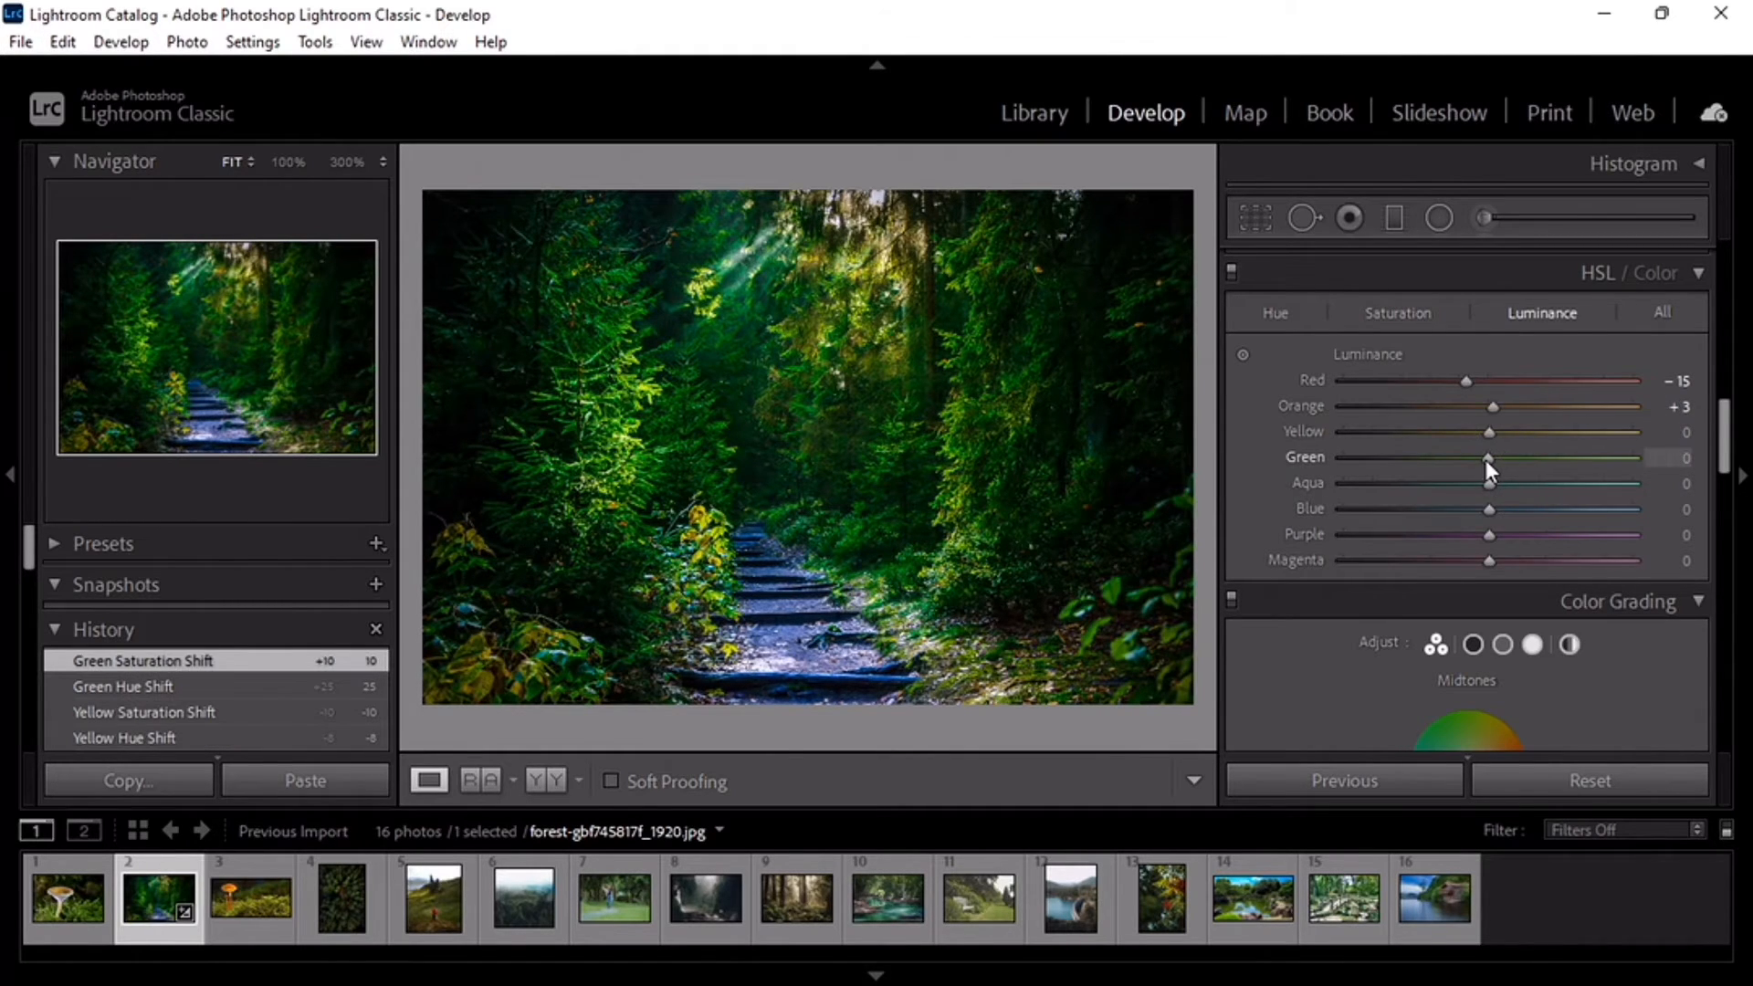
{"action": "left_click_drag", "start_coordinate": [1485, 459], "coordinate": [1483, 459]}
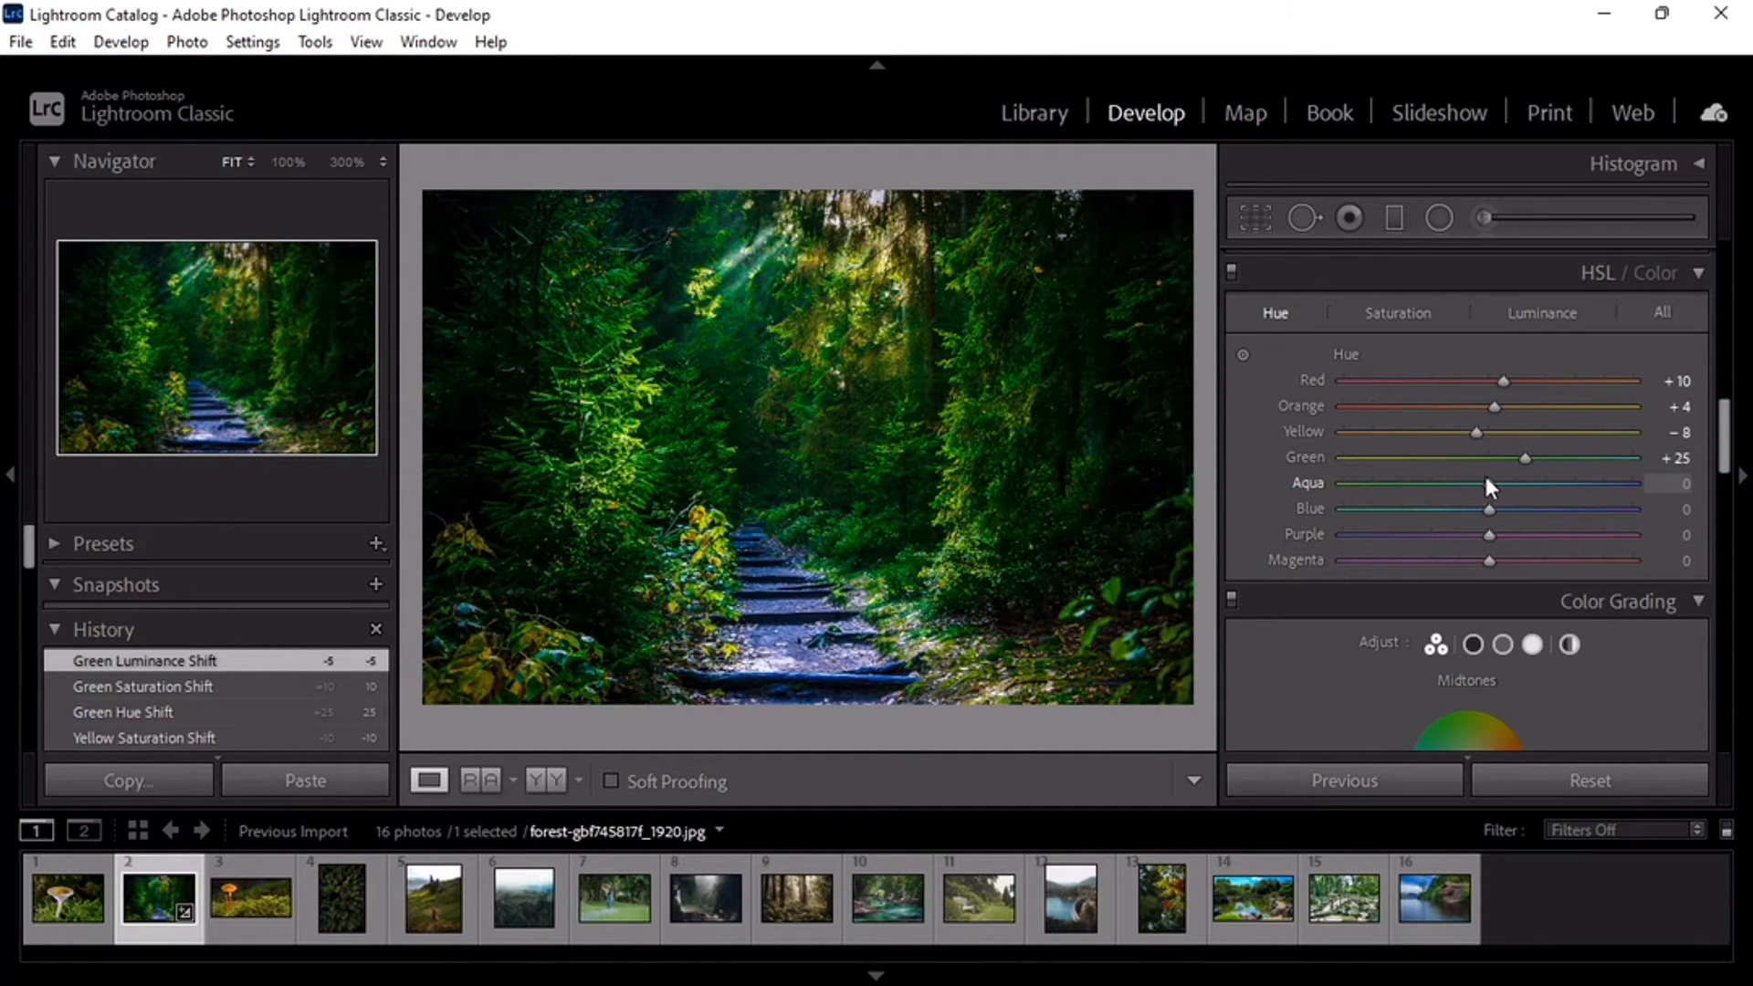
Step: Set Aqua to hue +15 and saturation −7, and Blue to hue −10, saturation −25 and luminance −15
{"action": "left_click_drag", "start_coordinate": [1488, 482], "coordinate": [1507, 480]}
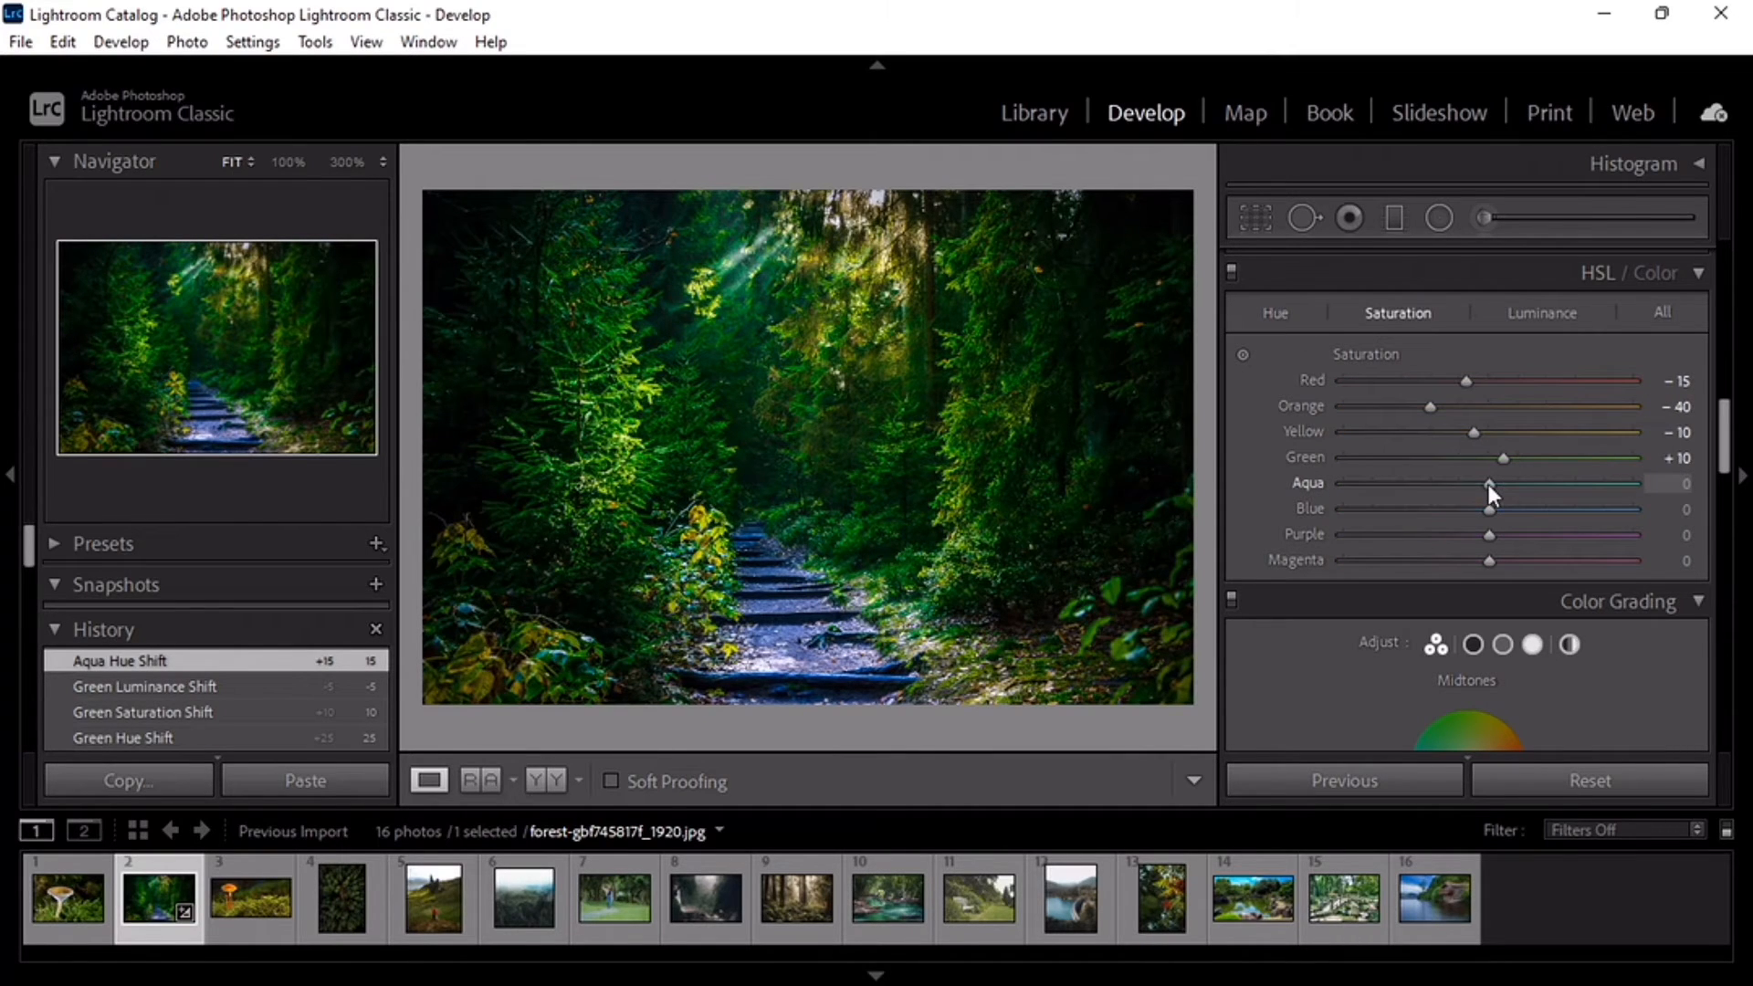
{"action": "left_click_drag", "start_coordinate": [1486, 485], "coordinate": [1450, 519]}
{"action": "left_click", "coordinate": [1315, 311]}
{"action": "left_click", "coordinate": [1407, 311]}
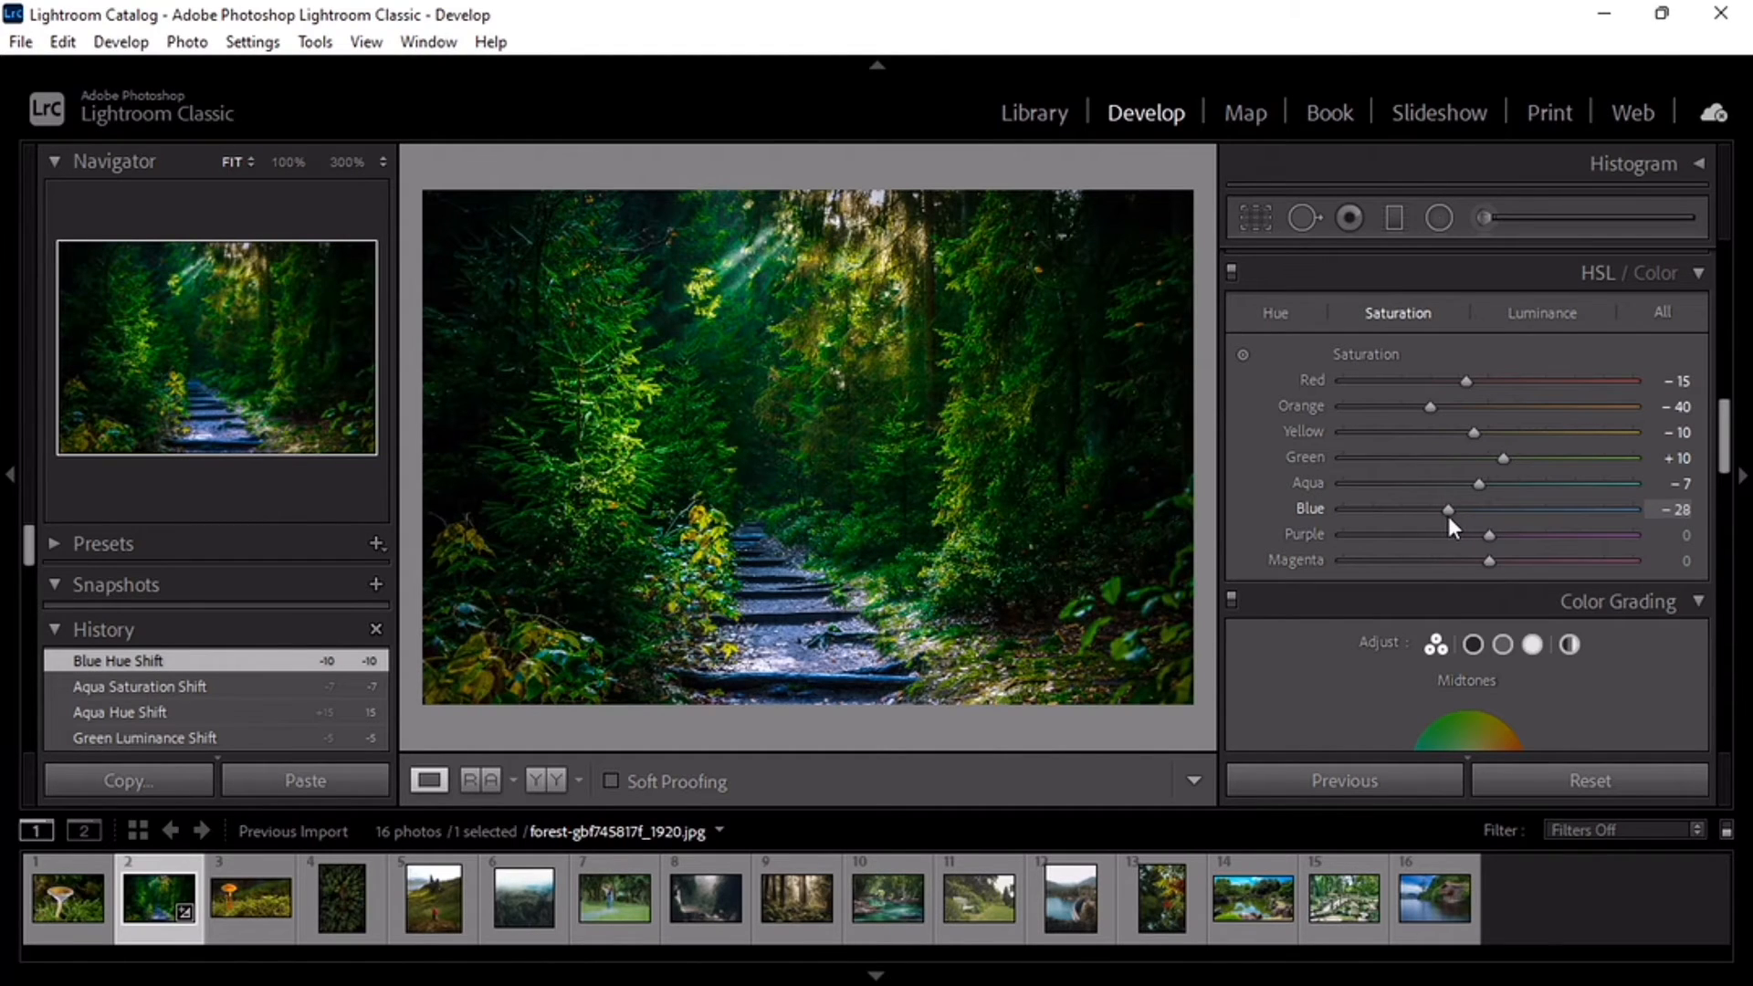
{"action": "left_click_drag", "start_coordinate": [1449, 516], "coordinate": [1451, 516]}
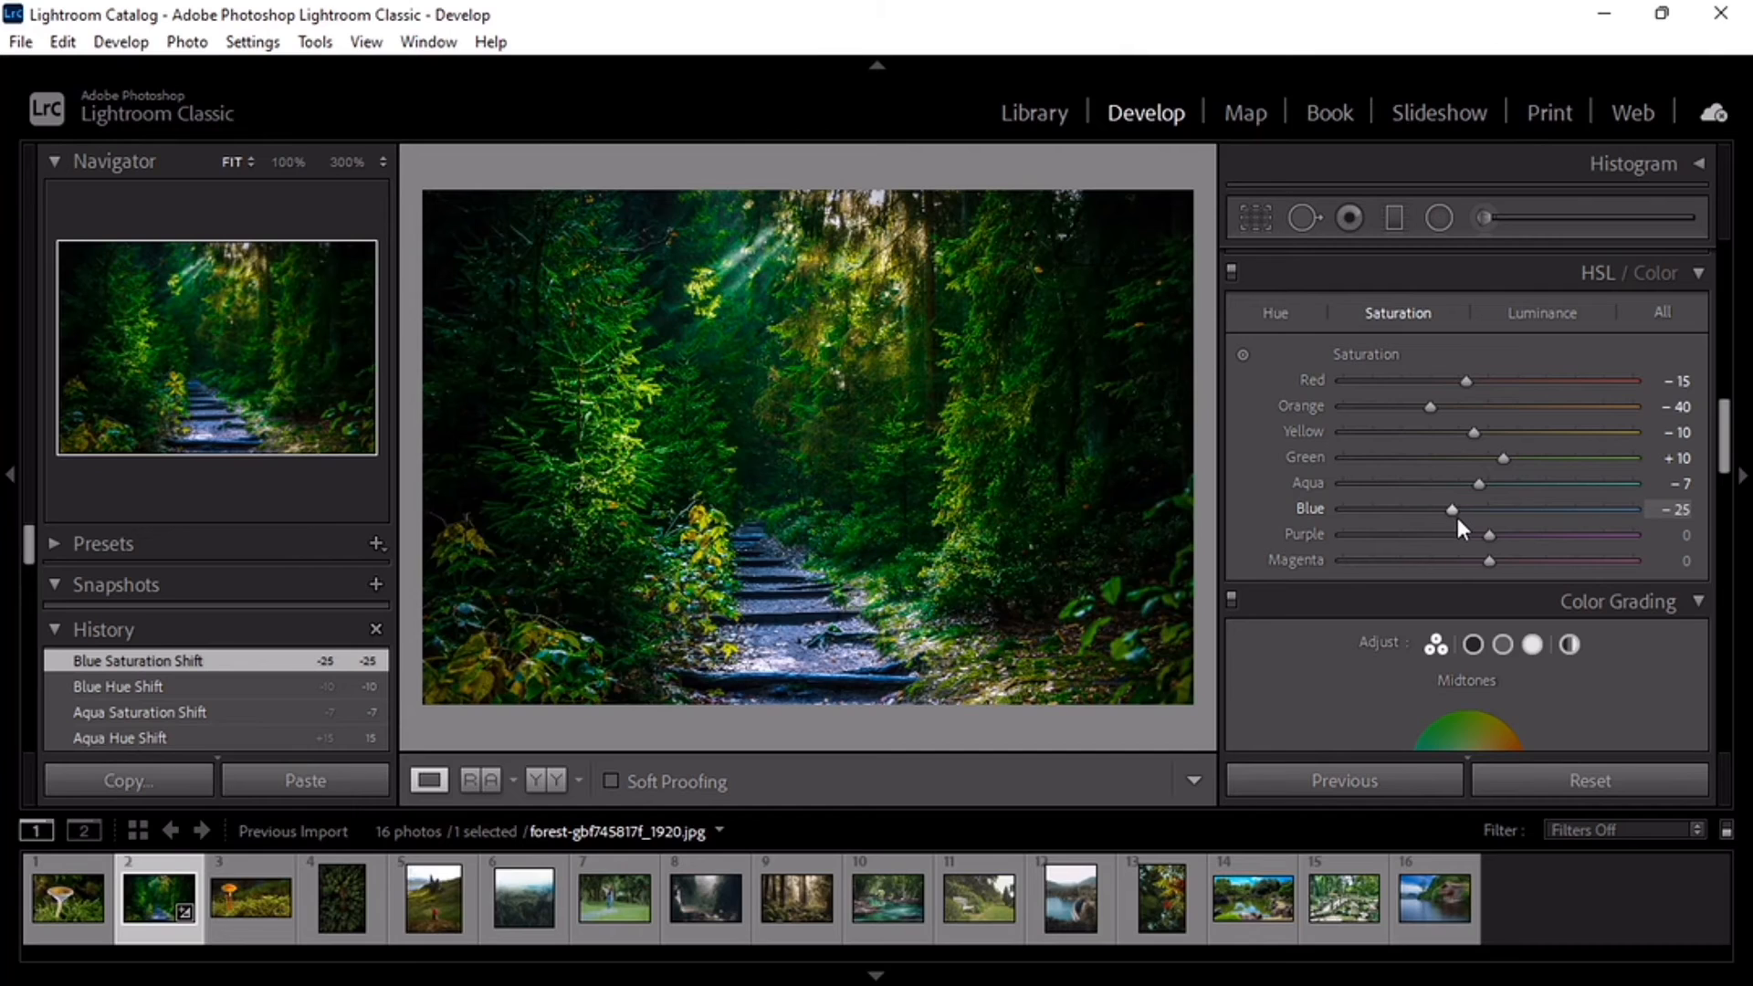
{"action": "left_click", "coordinate": [1543, 314]}
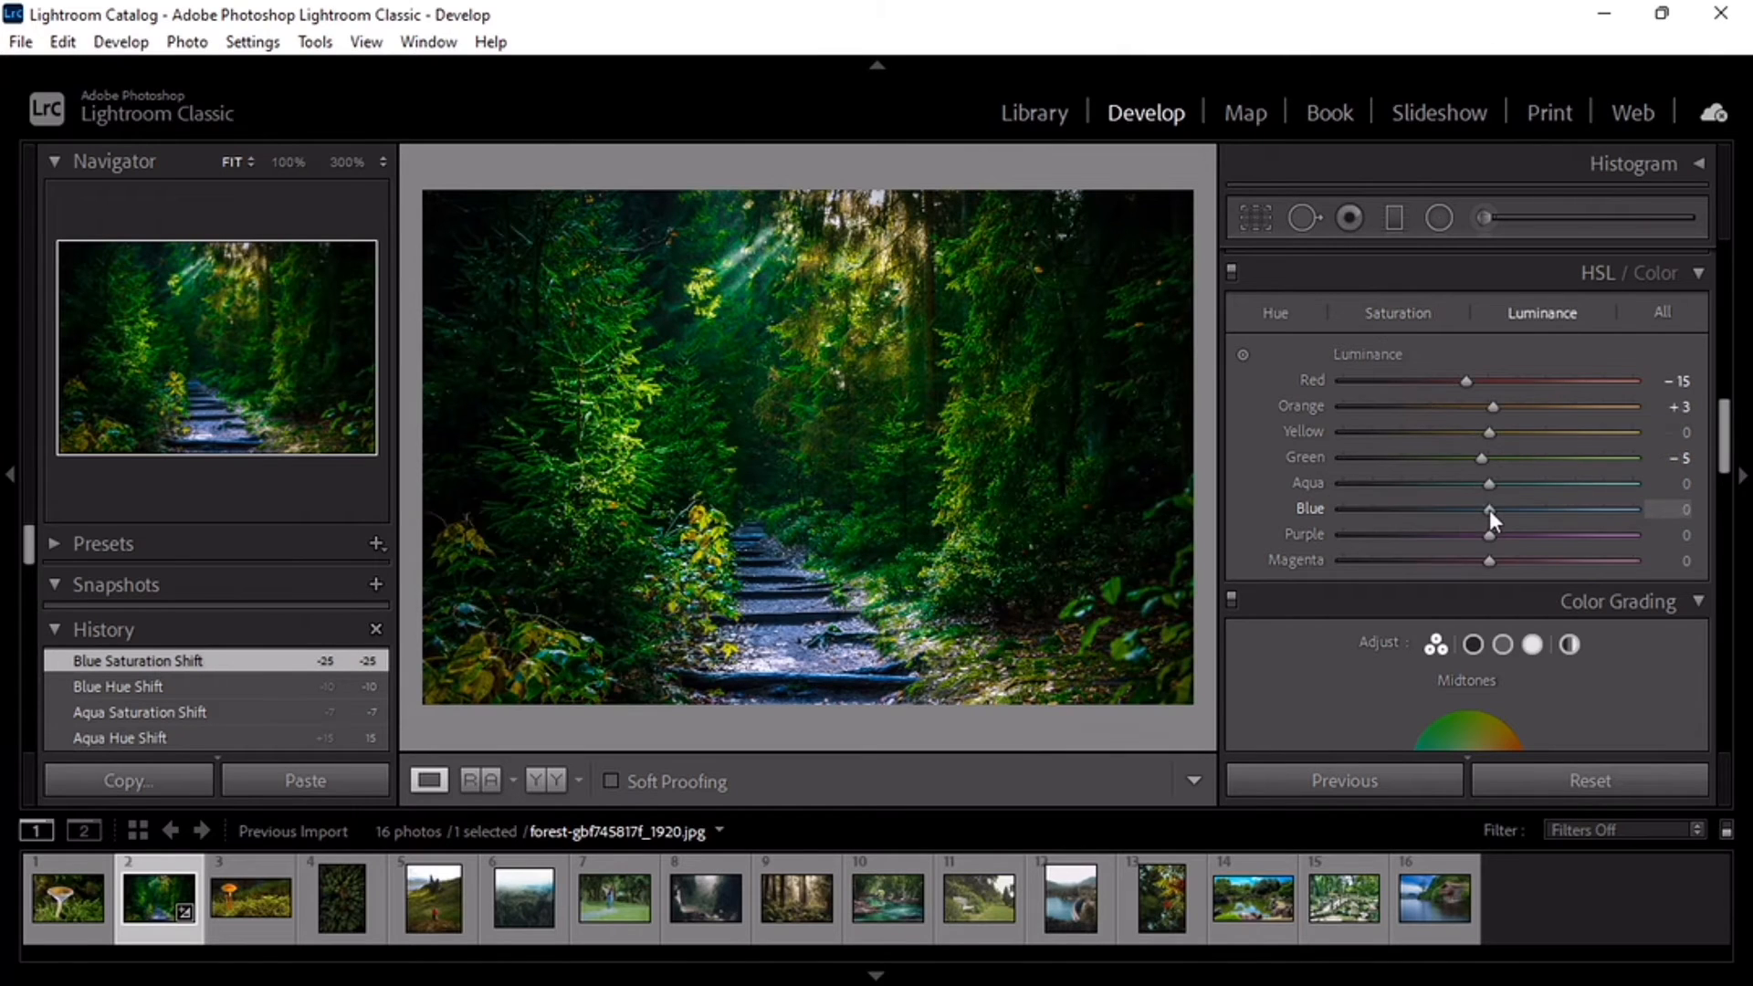
{"action": "left_click_drag", "start_coordinate": [1472, 515], "coordinate": [1466, 512]}
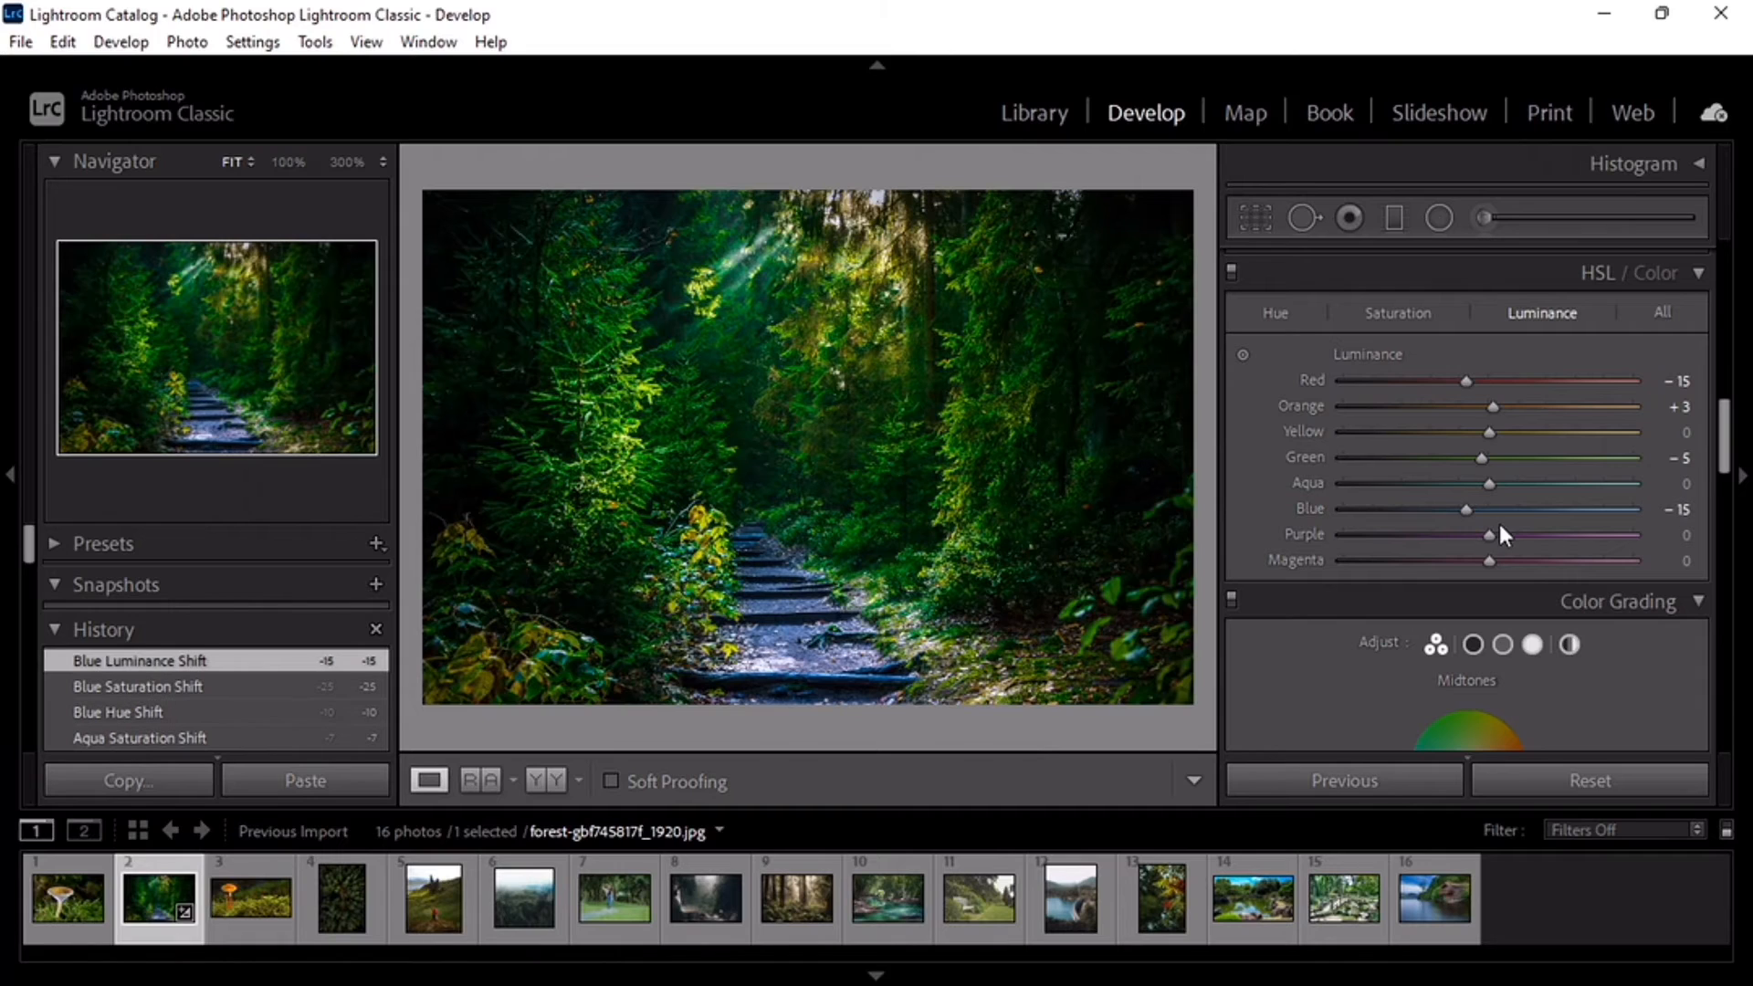
Step: Set Purple to hue +16, saturation −25 and luminance +11, and Magenta to saturation −15 and luminance −6
{"action": "left_click", "coordinate": [1278, 316]}
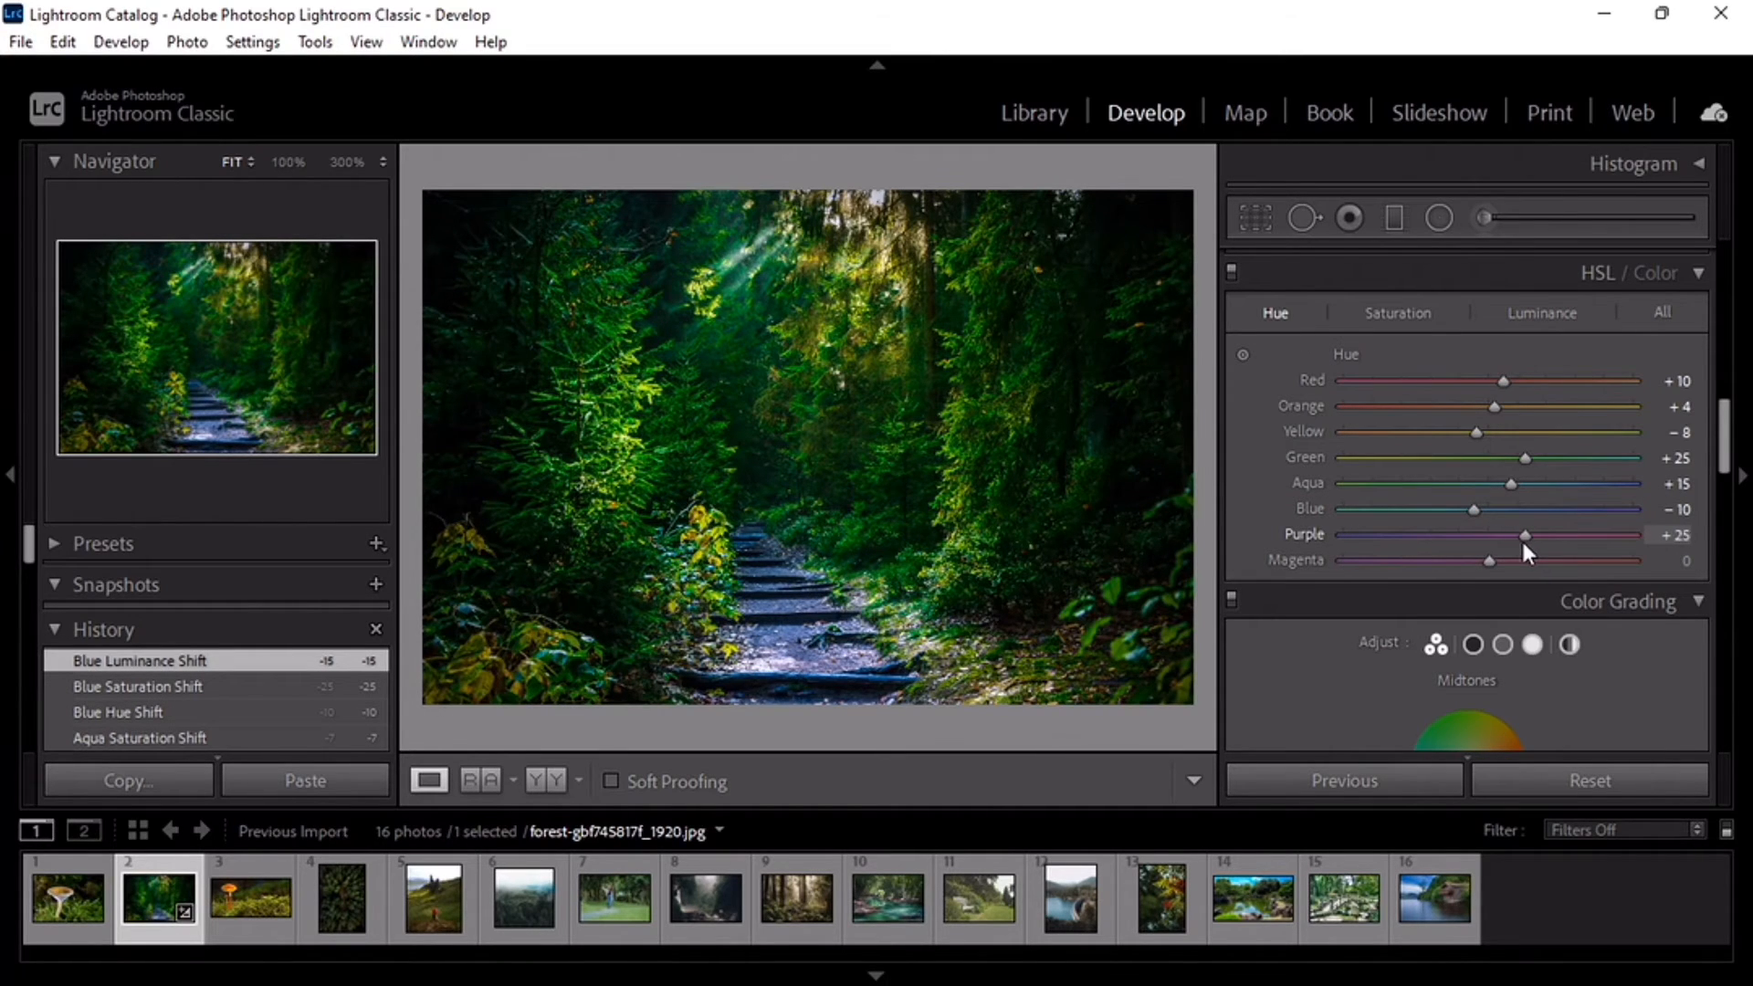
{"action": "left_click_drag", "start_coordinate": [1513, 542], "coordinate": [1509, 538]}
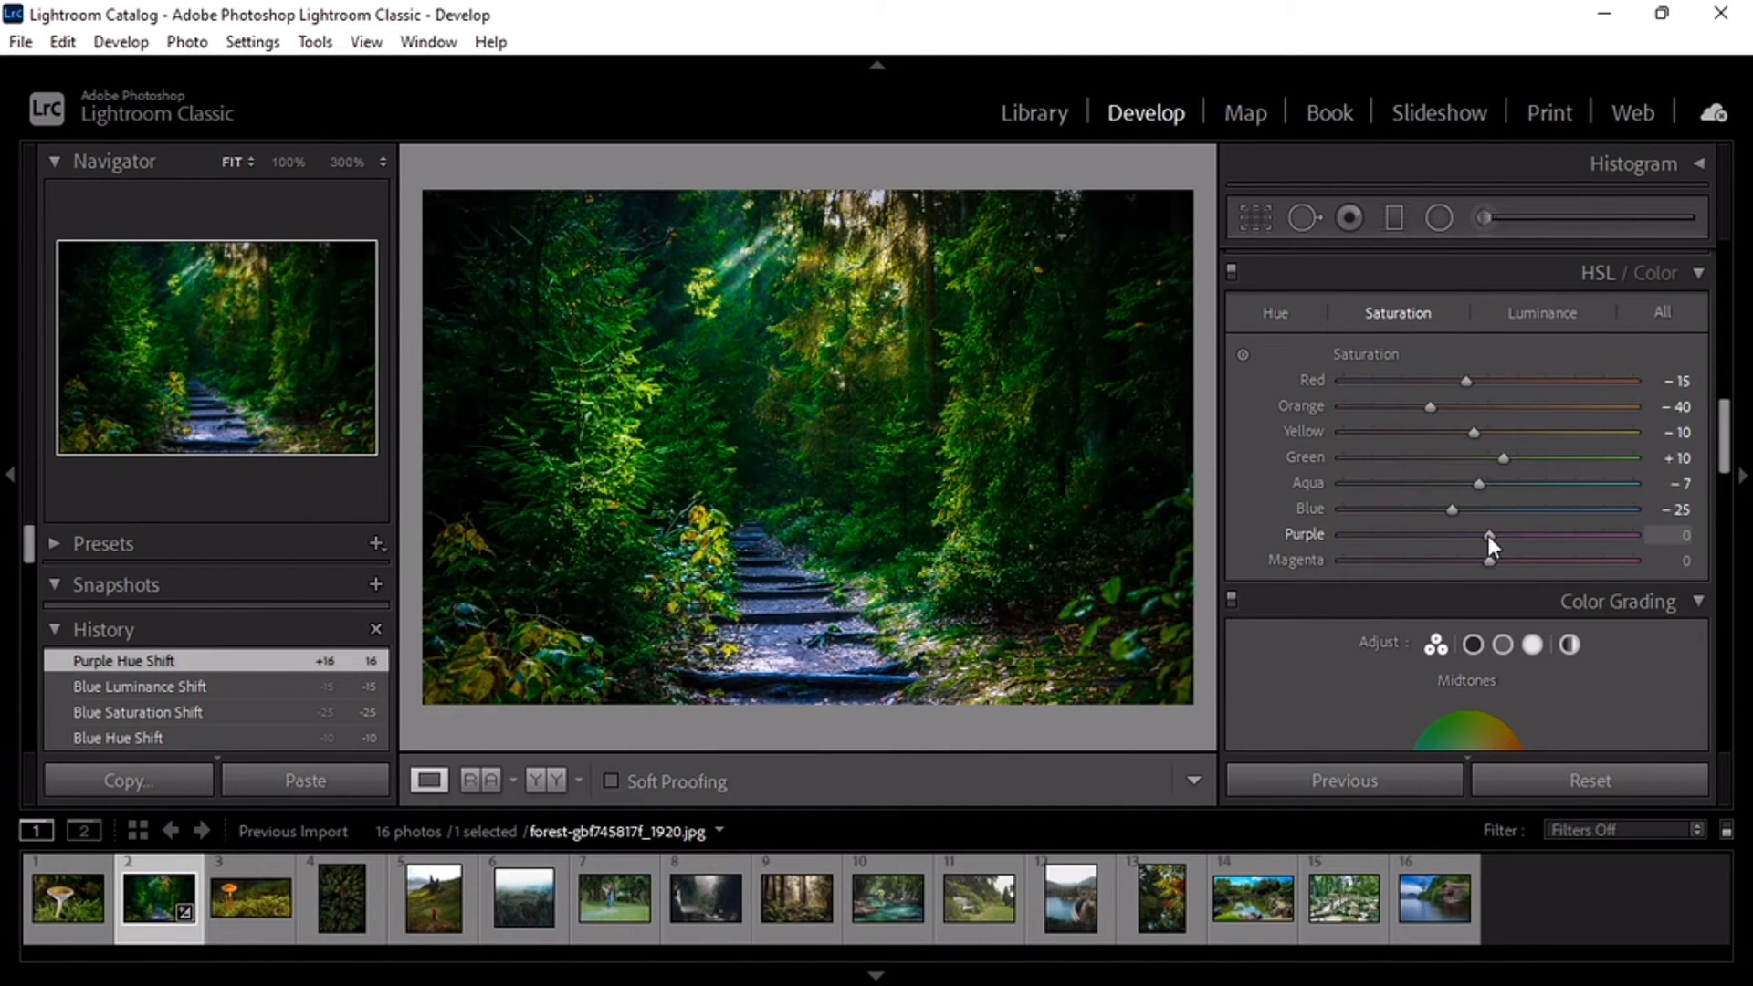
{"action": "mouse_move", "coordinate": [1488, 536]}
{"action": "left_mouse_down"}
{"action": "mouse_move", "coordinate": [1452, 543]}
{"action": "mouse_move", "coordinate": [1505, 535]}
{"action": "left_mouse_up"}
{"action": "left_click", "coordinate": [1543, 313]}
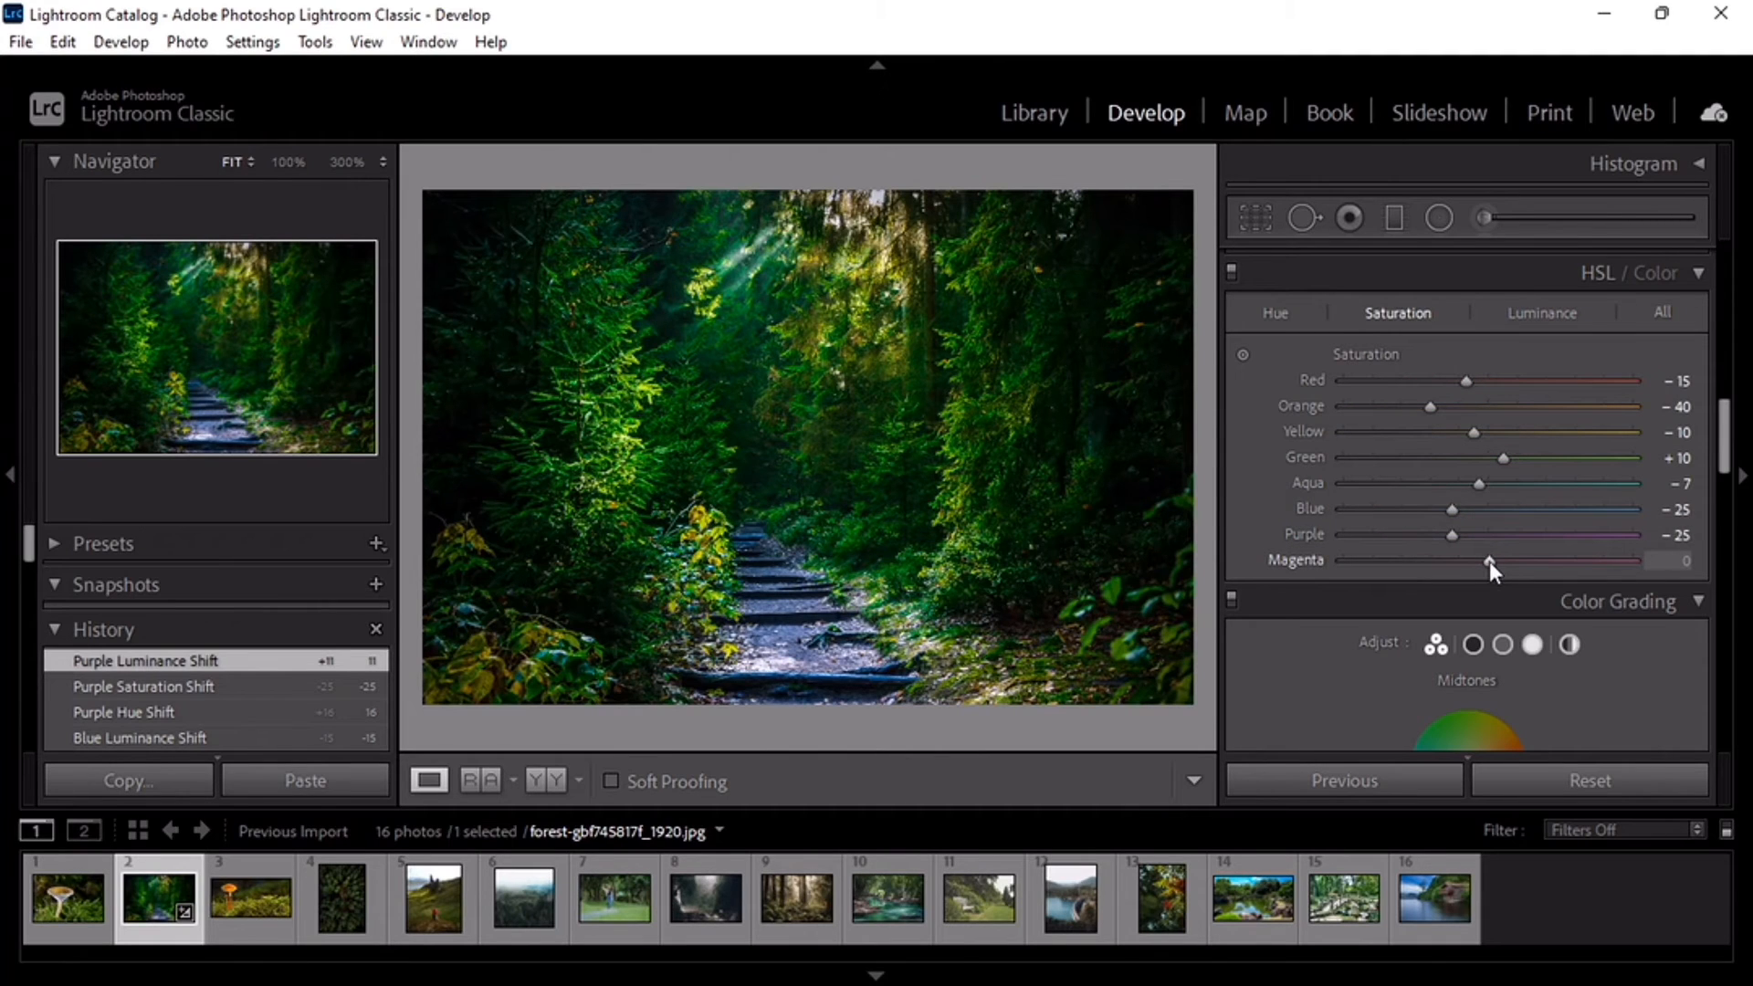
{"action": "left_click_drag", "start_coordinate": [1489, 563], "coordinate": [1467, 565]}
{"action": "left_click_drag", "start_coordinate": [1467, 566], "coordinate": [1481, 563]}
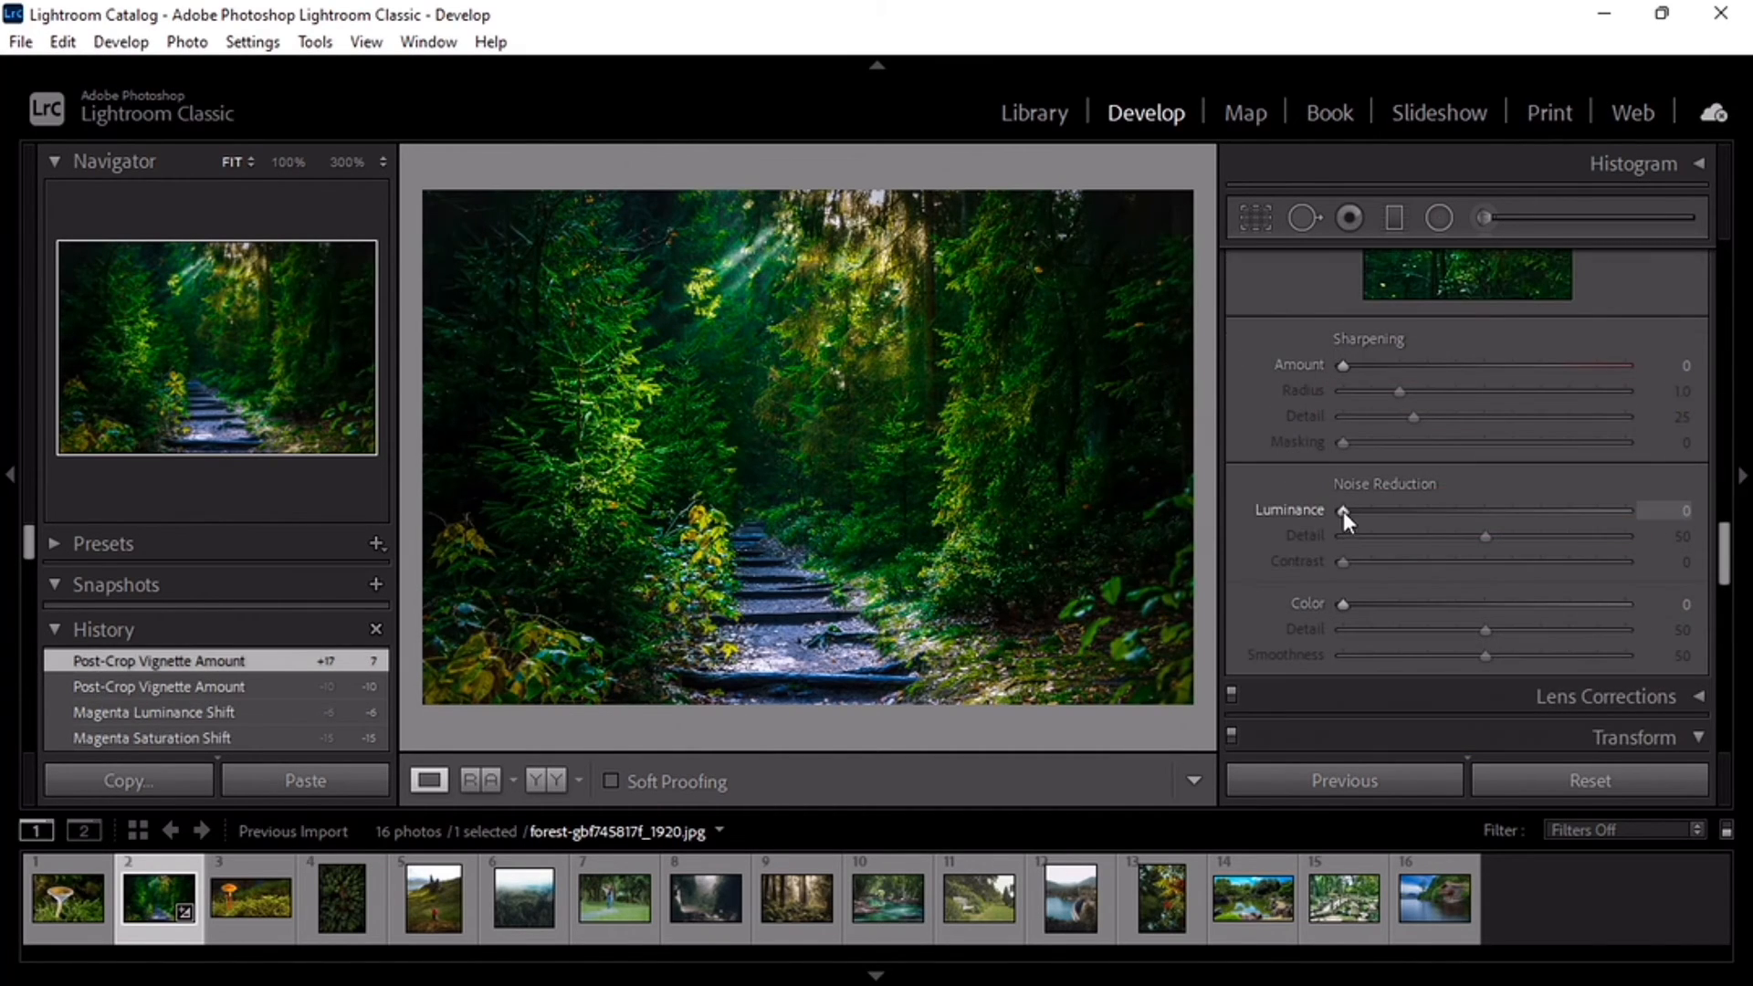
Step: Set luminance and color noise reduction to 10 each, and the post-crop vignetting amount to +7
{"action": "left_click_drag", "start_coordinate": [1344, 511], "coordinate": [1372, 473]}
{"action": "scroll", "coordinate": [1371, 517], "scroll_direction": "down", "scroll_amount": 3}
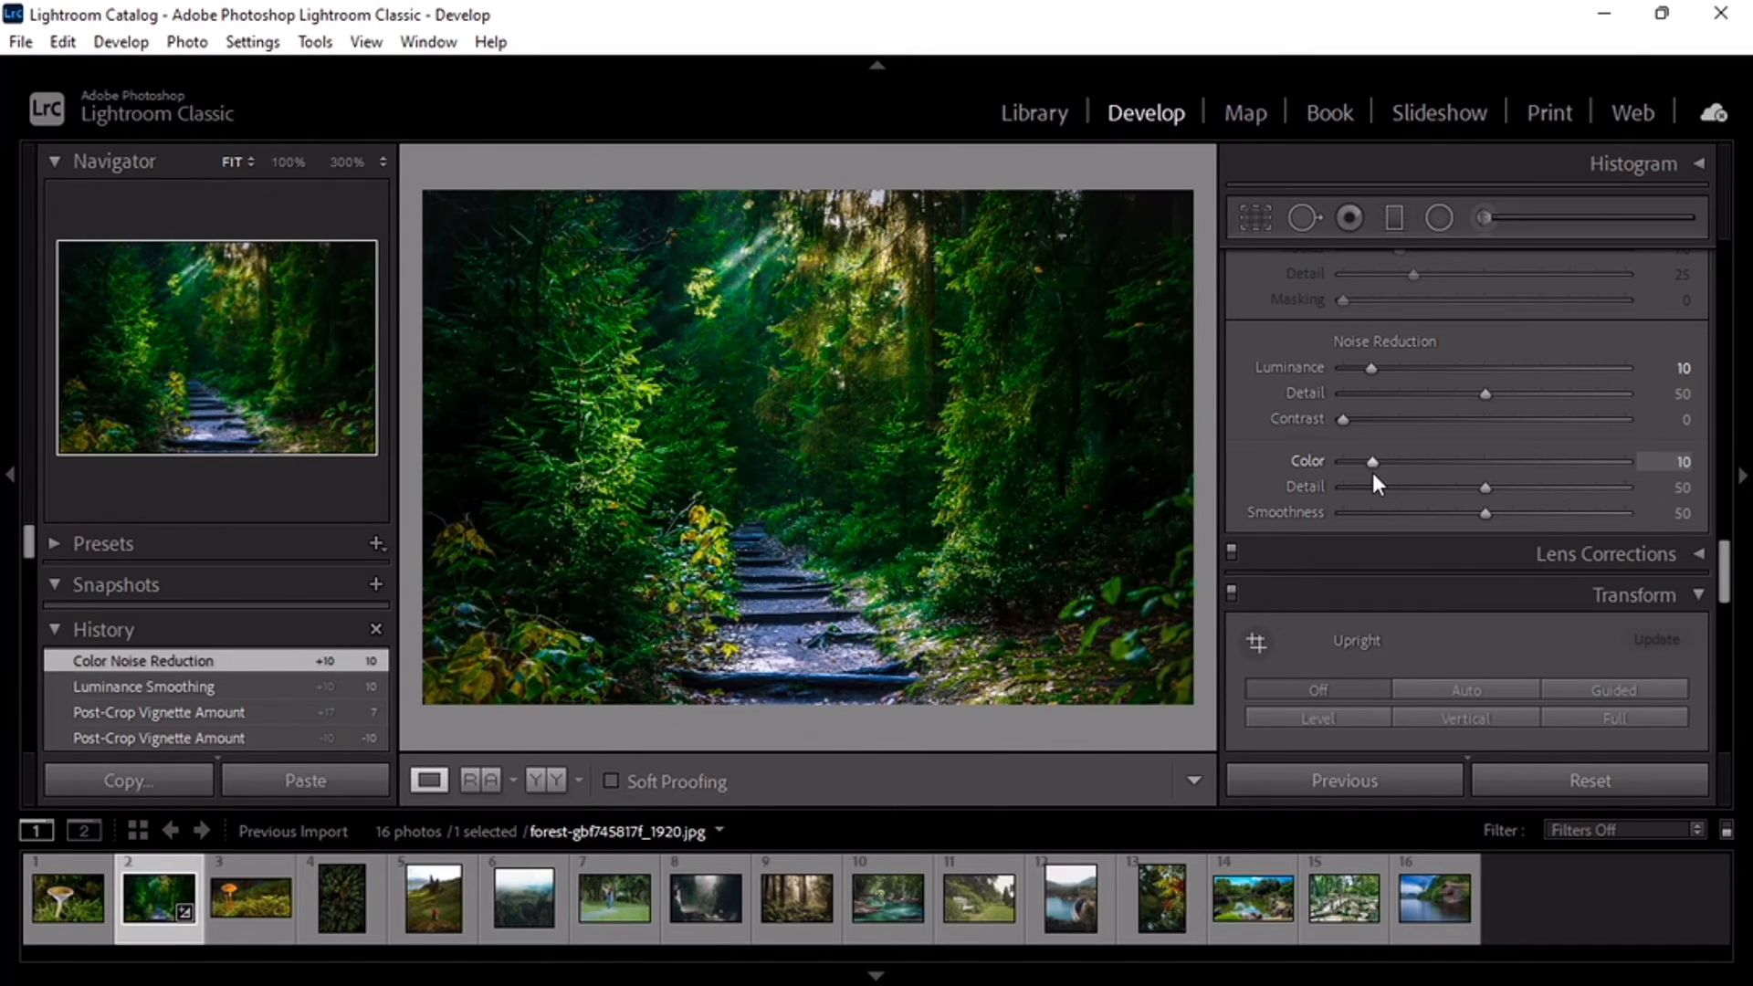
{"action": "scroll", "coordinate": [1488, 424], "scroll_direction": "down", "scroll_amount": 10}
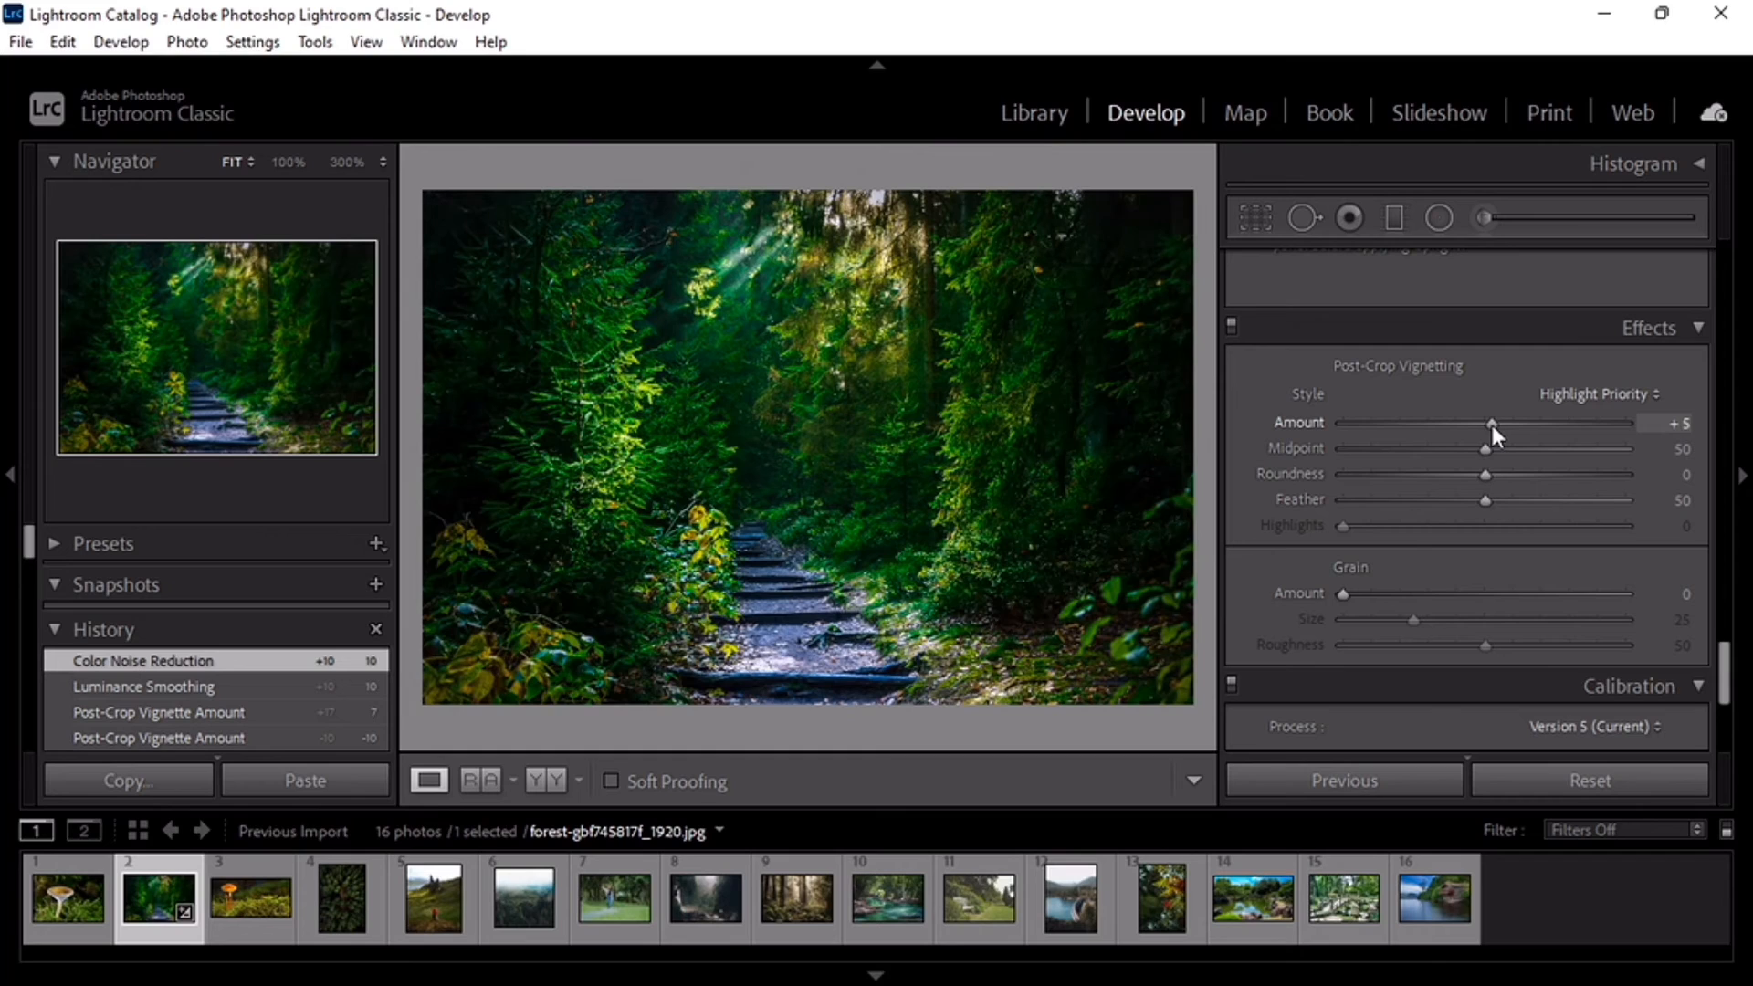
{"action": "left_click_drag", "start_coordinate": [1491, 425], "coordinate": [1495, 425]}
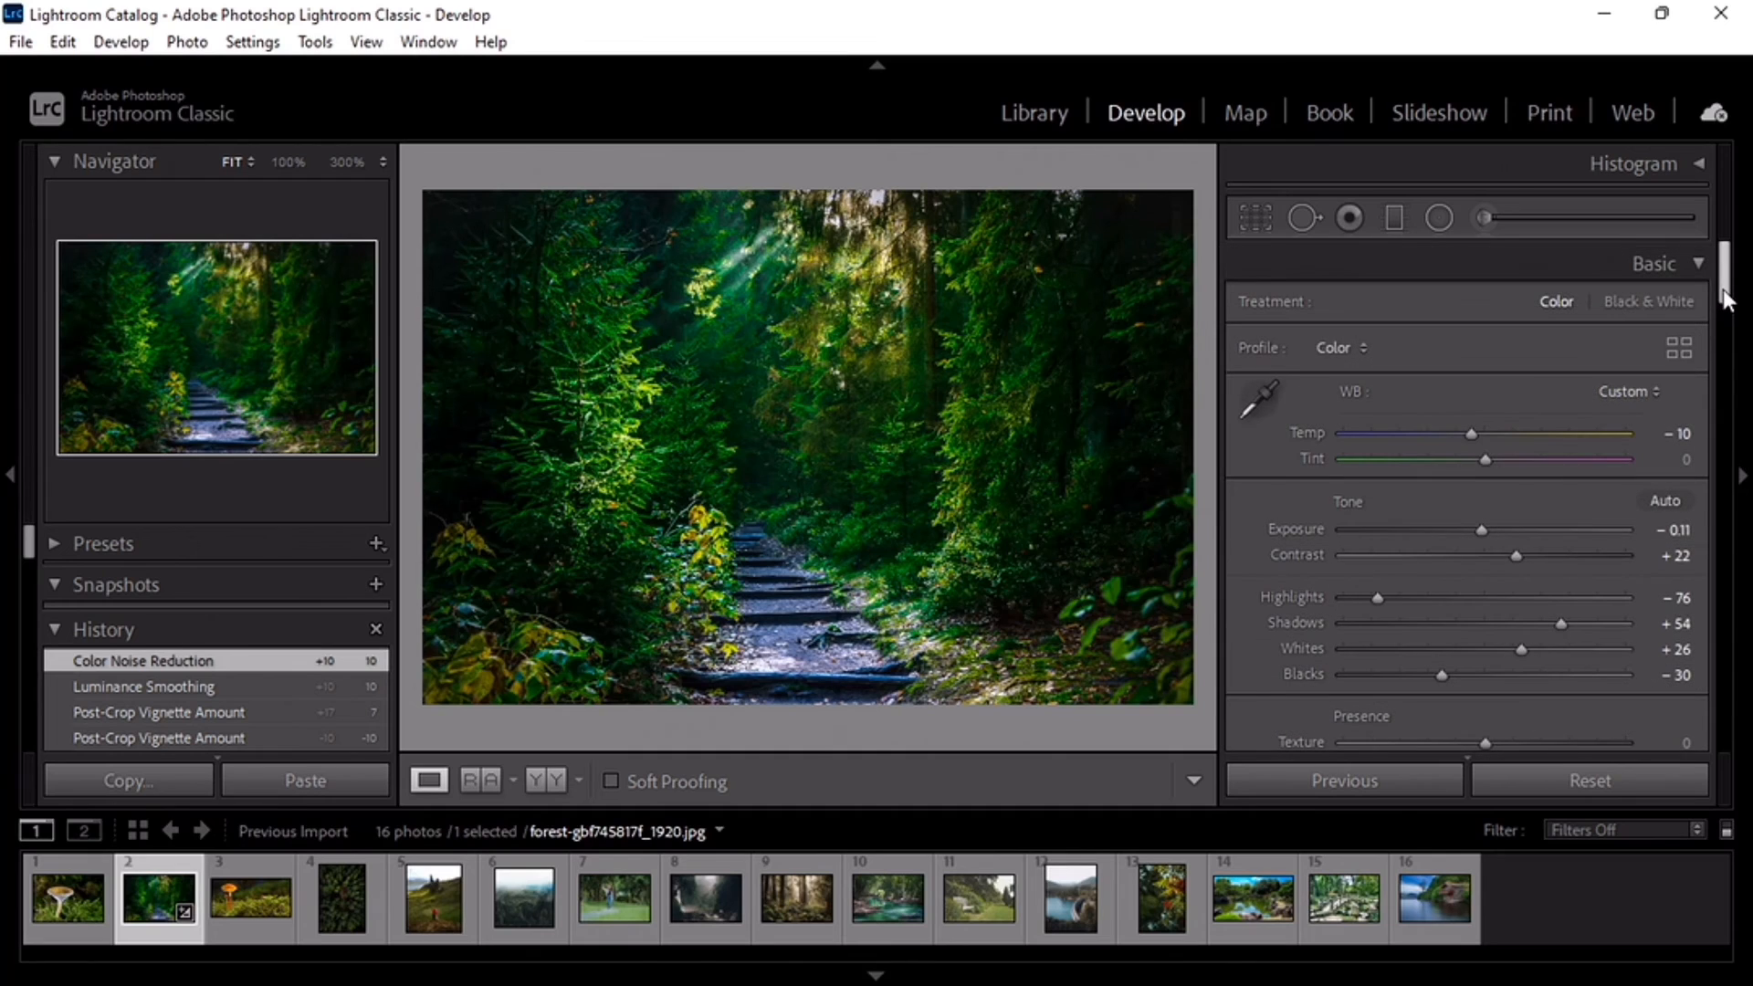
Step: Review the Basic adjustments, the HSL hue, saturation and luminance values, and the remaining Develop settings
{"action": "left_click_drag", "start_coordinate": [1725, 297], "coordinate": [1745, 436]}
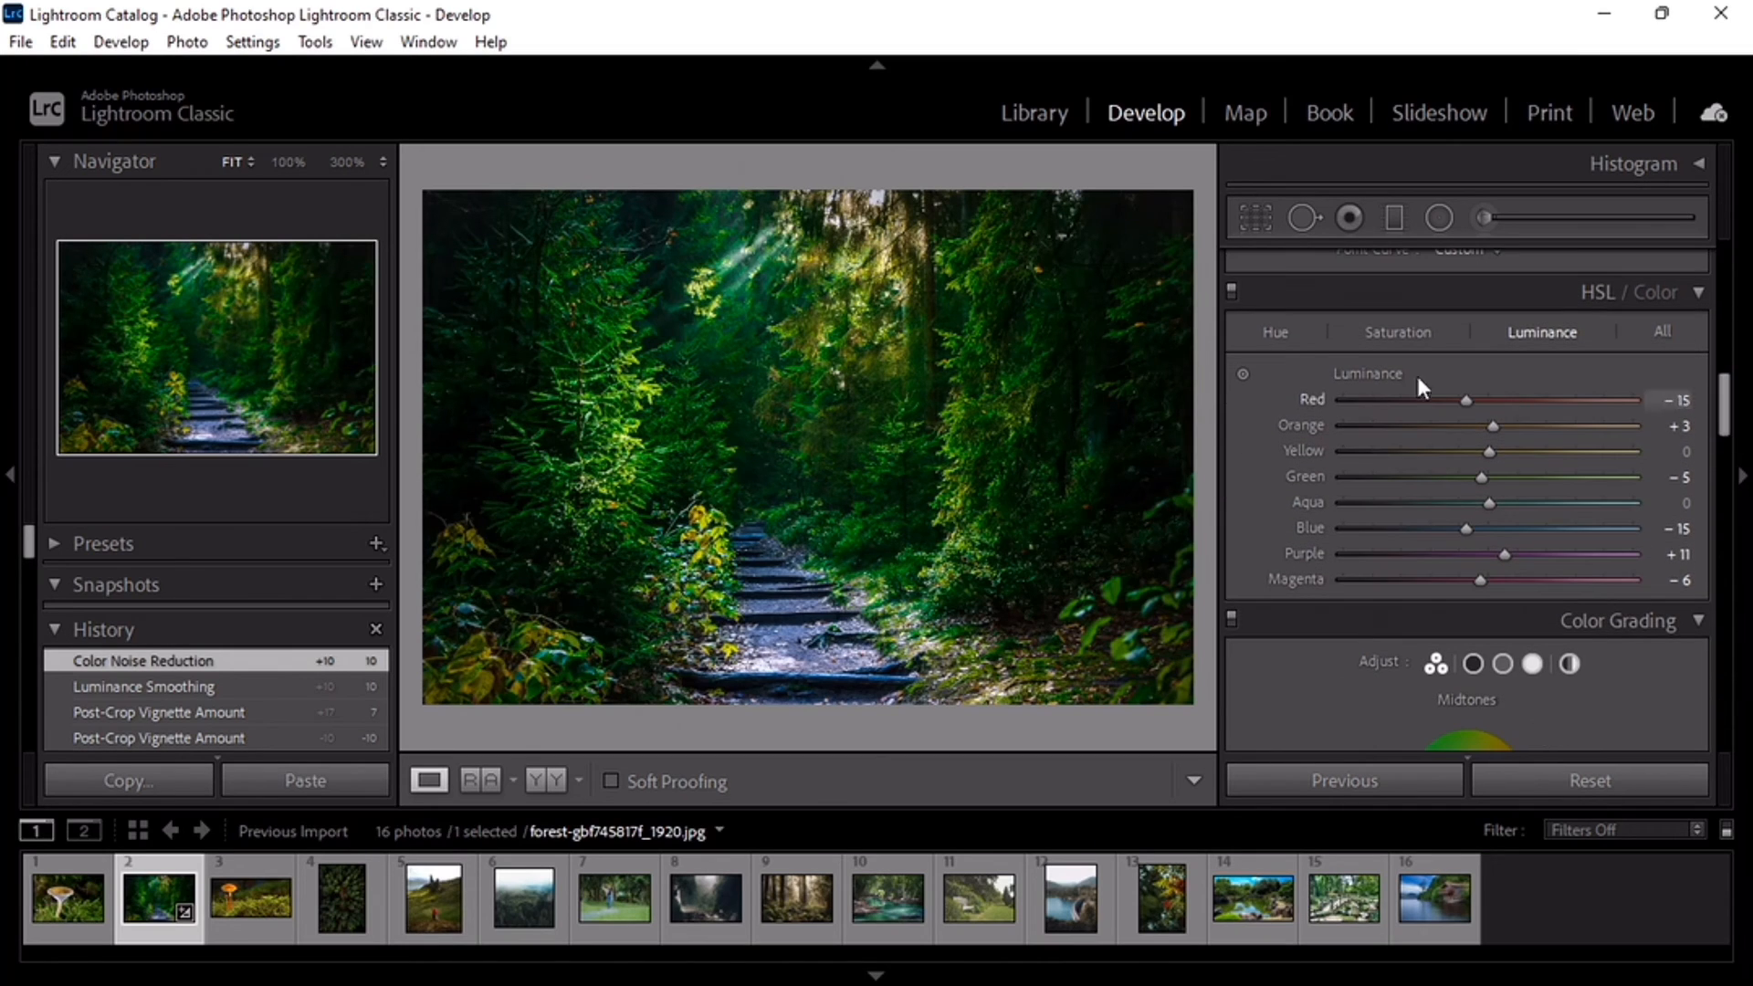
{"action": "left_click", "coordinate": [1276, 331]}
{"action": "left_click", "coordinate": [1374, 334]}
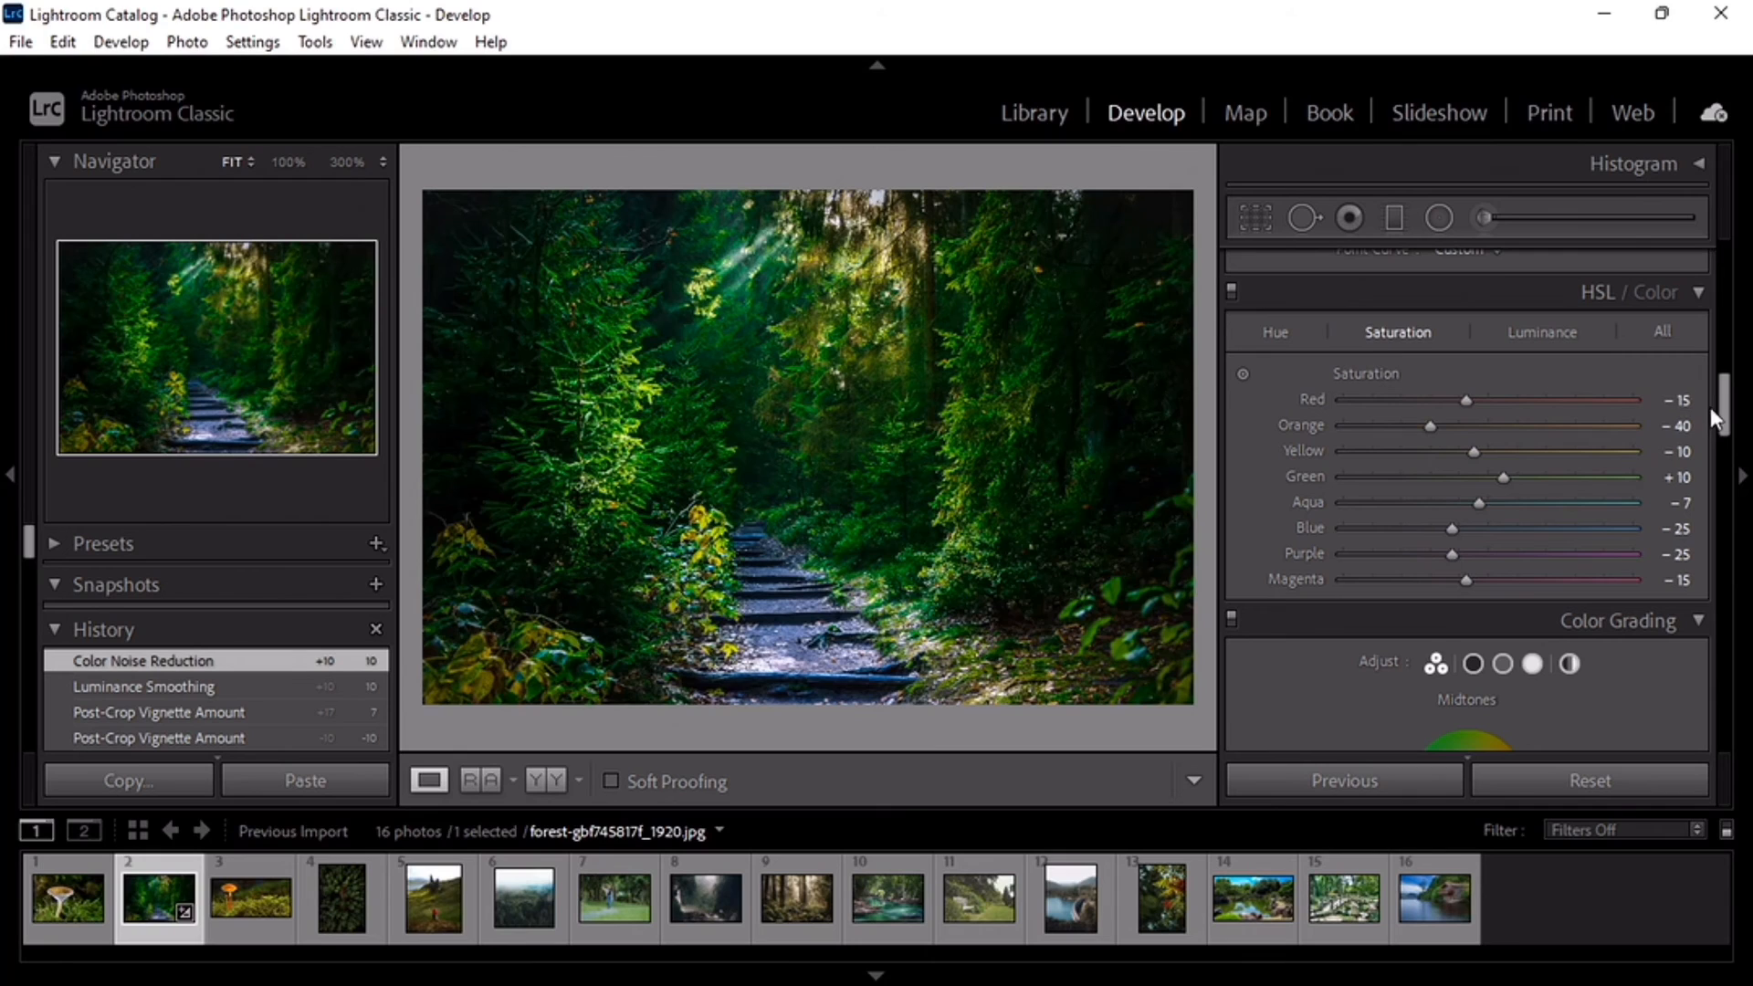
{"action": "left_click_drag", "start_coordinate": [1724, 421], "coordinate": [1751, 718]}
Step: Export the edited photo with an export preset into the 03_B&W_Soft Skin folder inside PRESET FO LR on Local Disk (D:)
{"action": "left_click", "coordinate": [21, 43]}
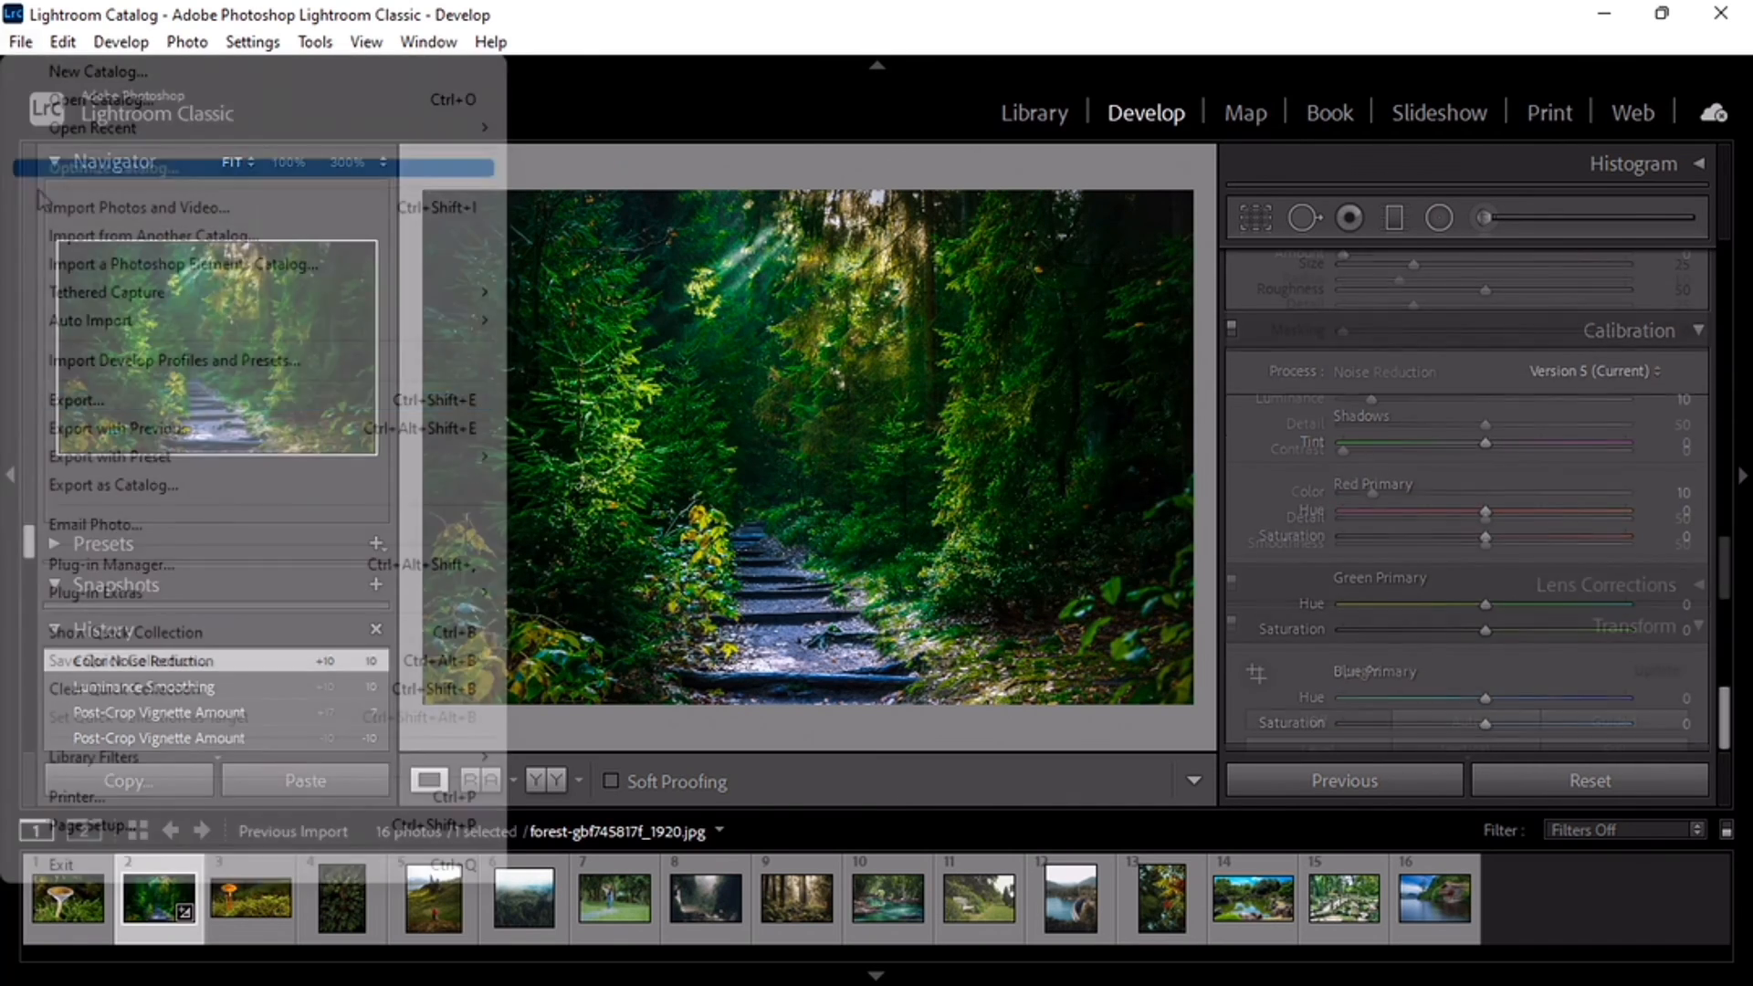
{"action": "mouse_move", "coordinate": [182, 462]}
{"action": "left_click", "coordinate": [689, 518]}
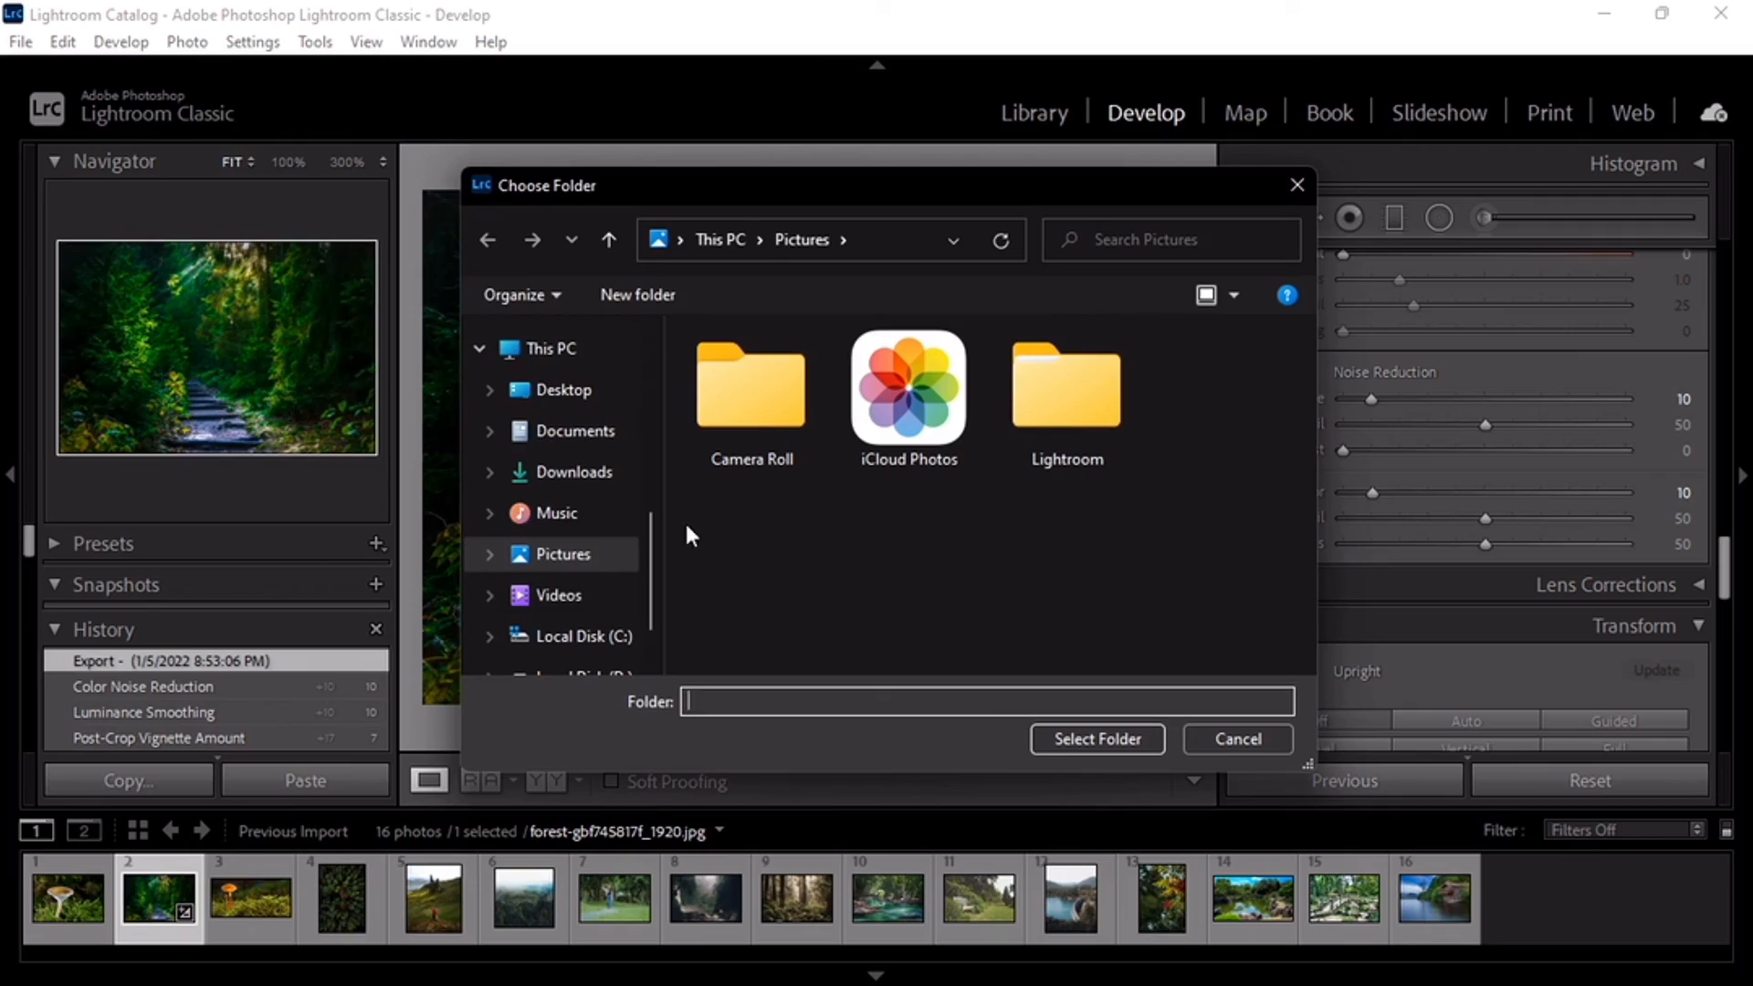
{"action": "scroll", "coordinate": [598, 662], "scroll_direction": "down", "scroll_amount": 1}
{"action": "left_click", "coordinate": [599, 626]}
{"action": "double_click", "coordinate": [897, 516]}
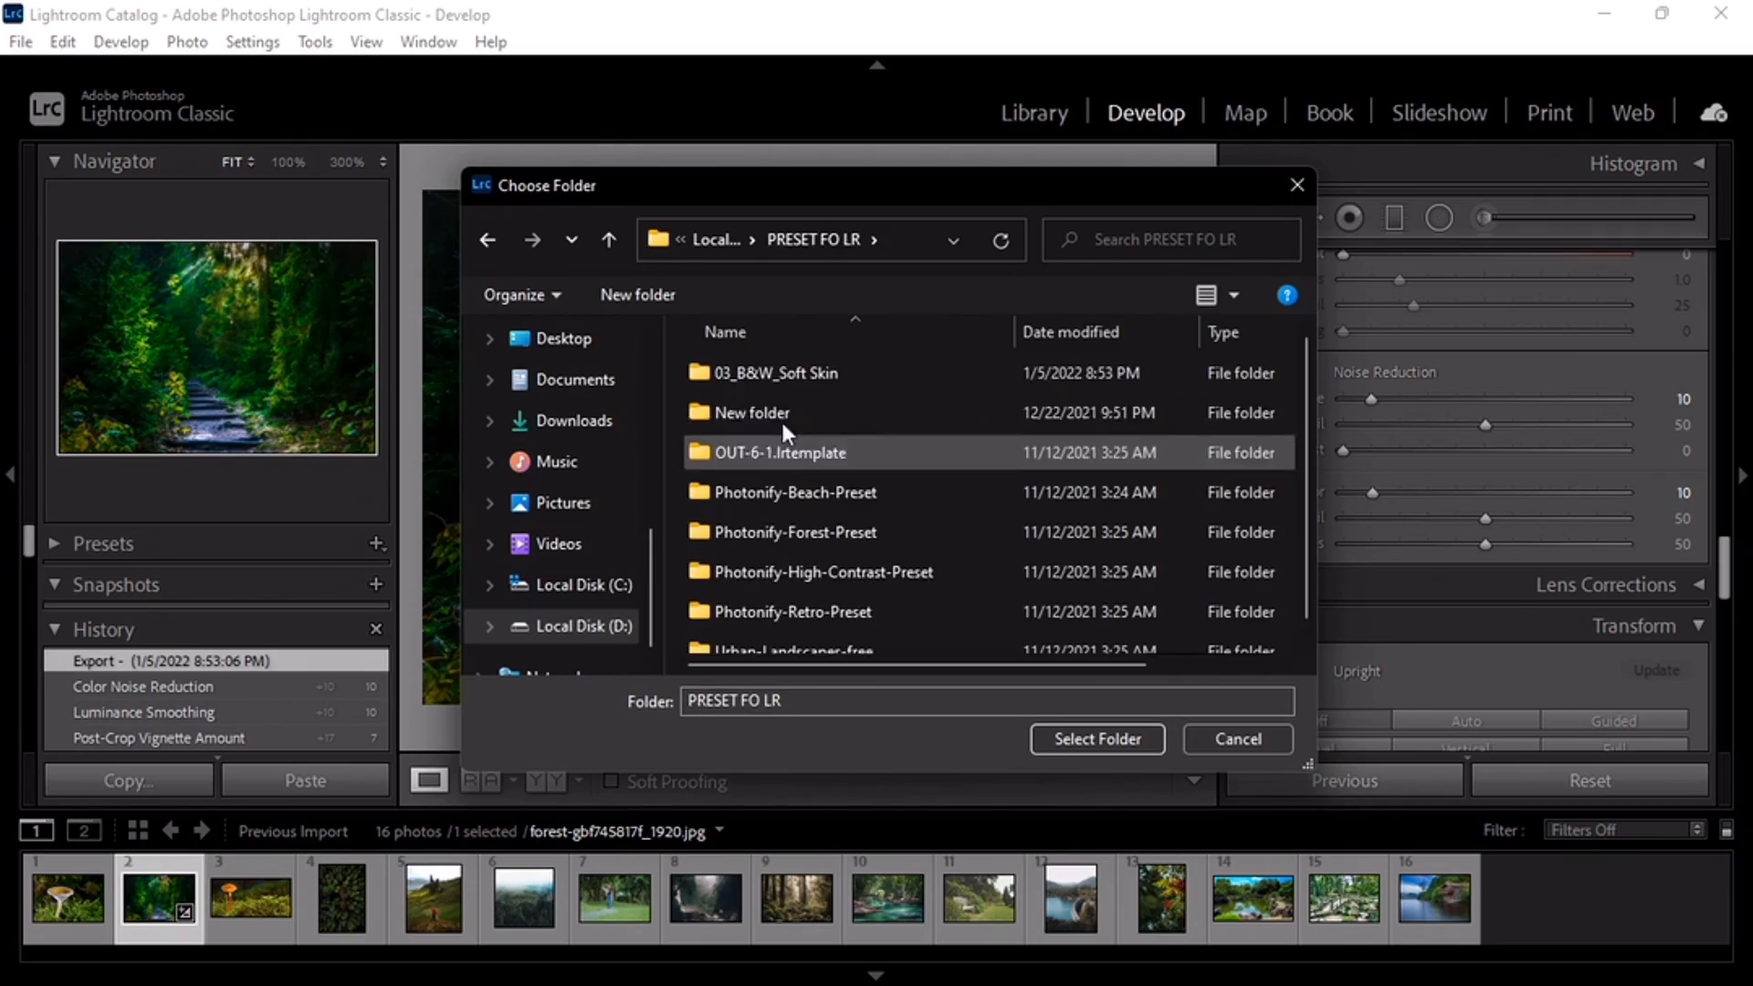
{"action": "double_click", "coordinate": [788, 376]}
{"action": "double_click", "coordinate": [787, 374]}
{"action": "left_click", "coordinate": [1102, 739]}
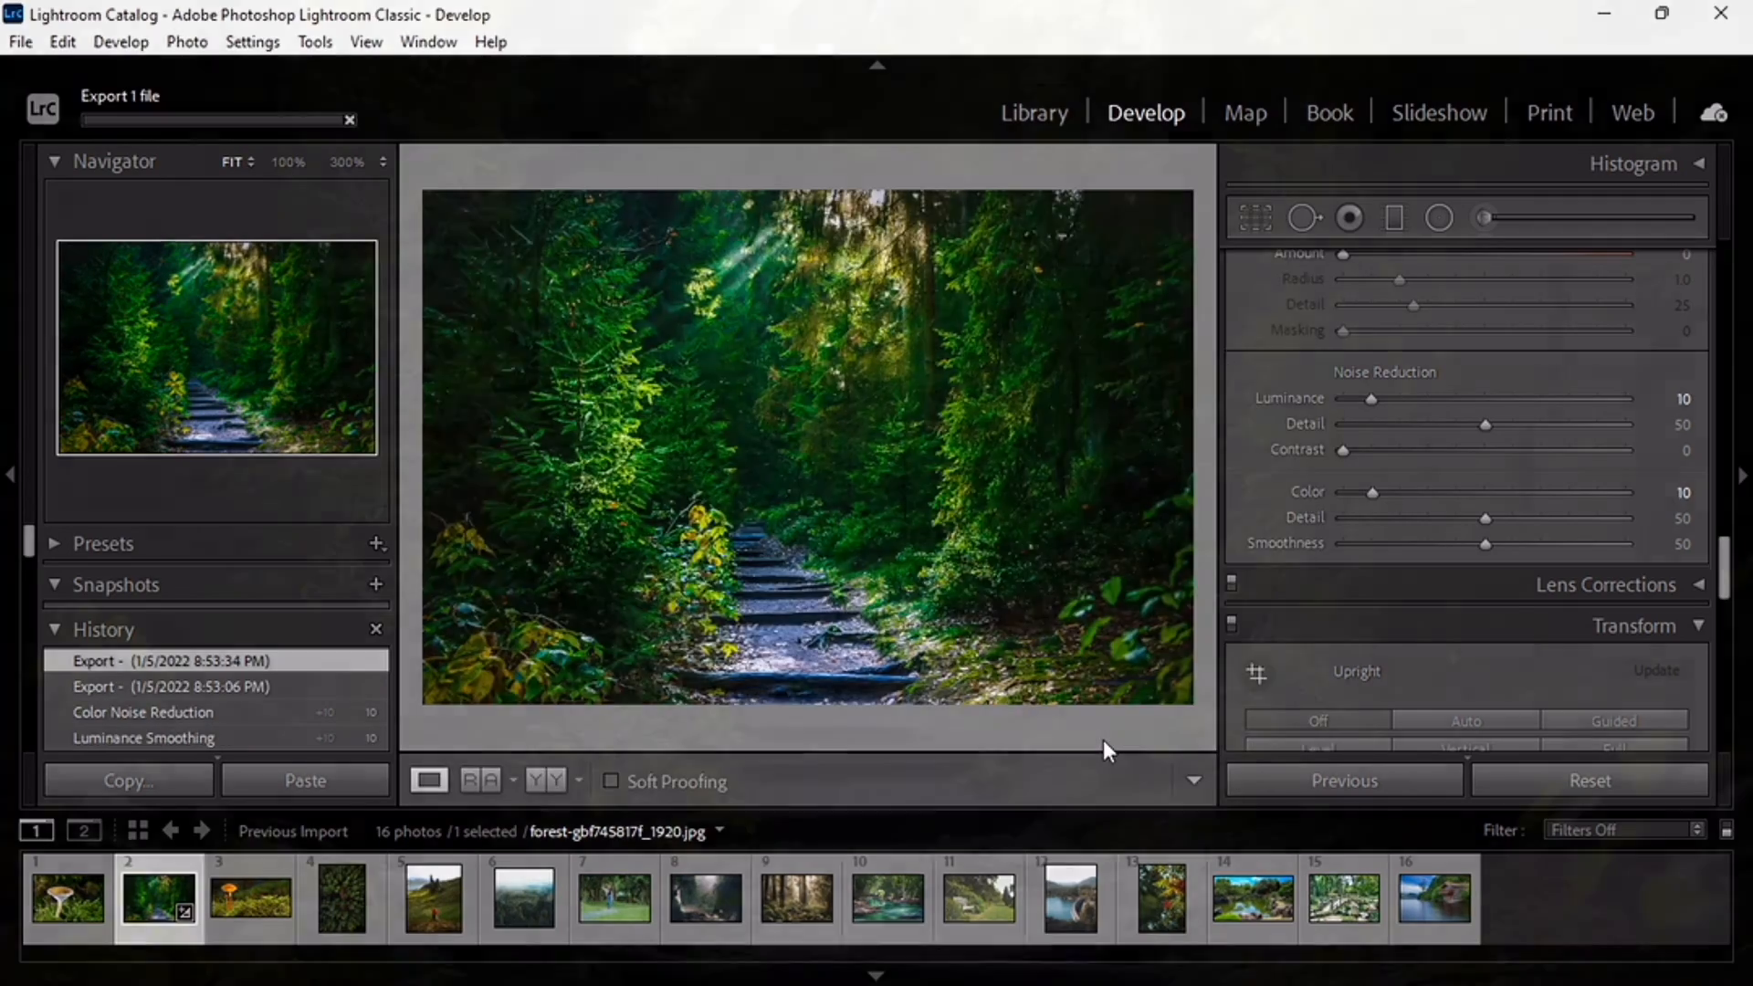